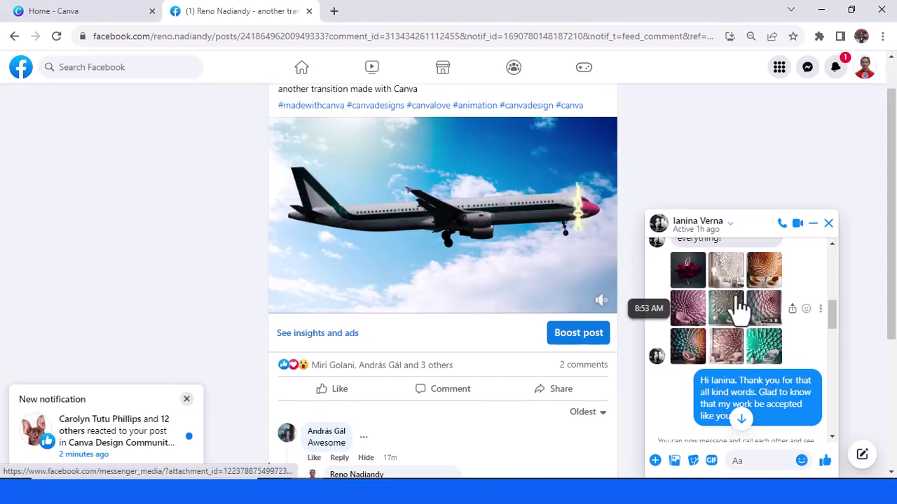
View the white flower wall picture and the Instagram caption screenshot shared in the chat, closing each one
{"action": "left_click", "coordinate": [728, 282]}
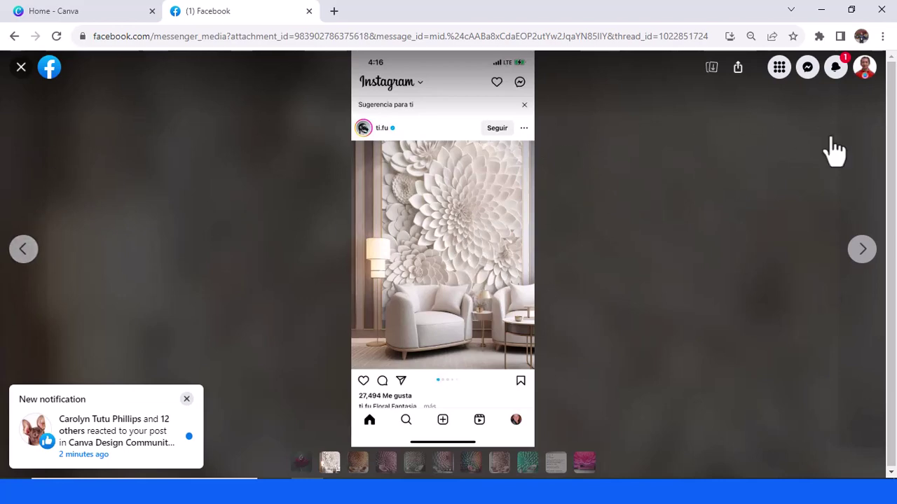
{"action": "left_click", "coordinate": [21, 68]}
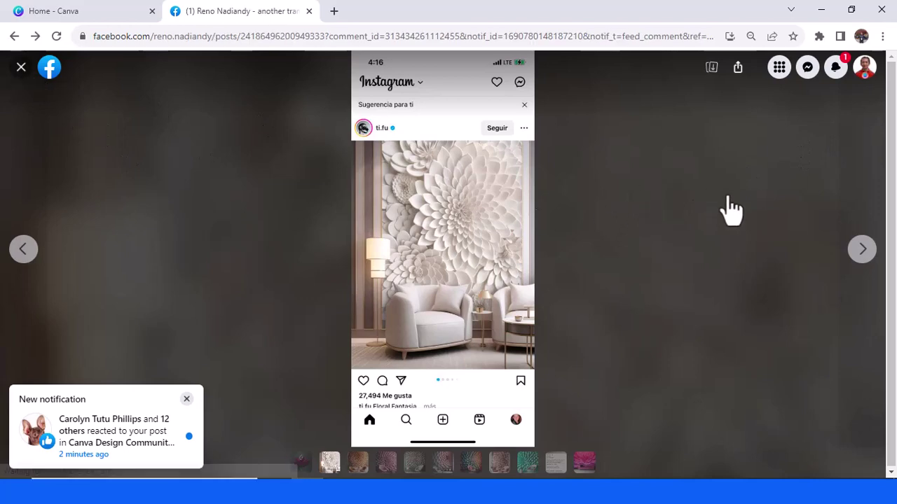
{"action": "scroll", "coordinate": [763, 343], "scroll_direction": "up", "scroll_amount": 3}
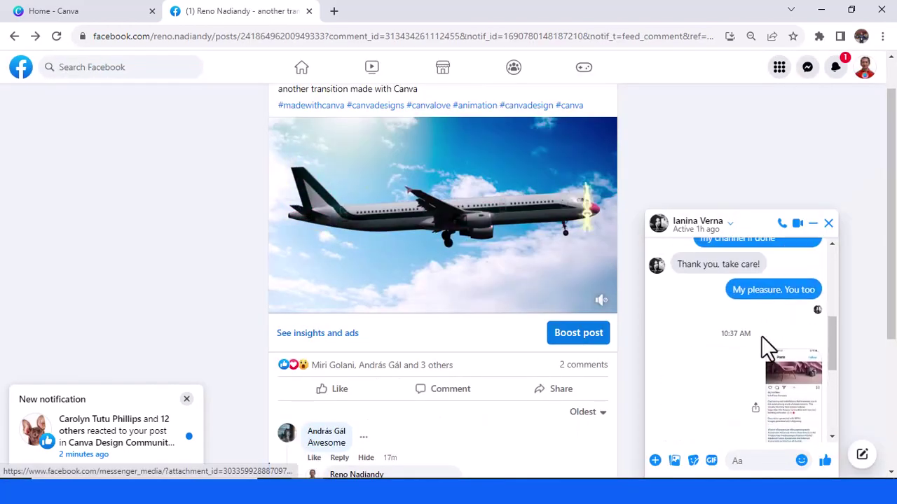
{"action": "scroll", "coordinate": [764, 336], "scroll_direction": "down", "scroll_amount": 3}
{"action": "left_click", "coordinate": [800, 386]}
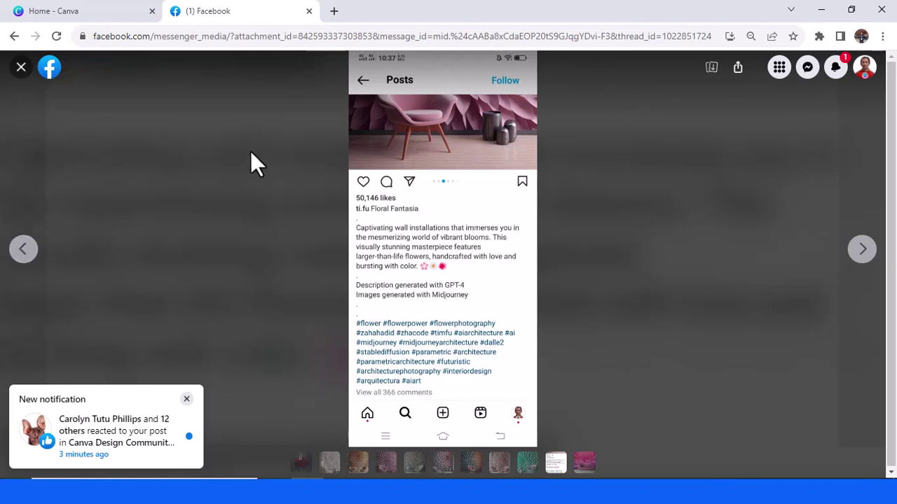
{"action": "left_click", "coordinate": [21, 68]}
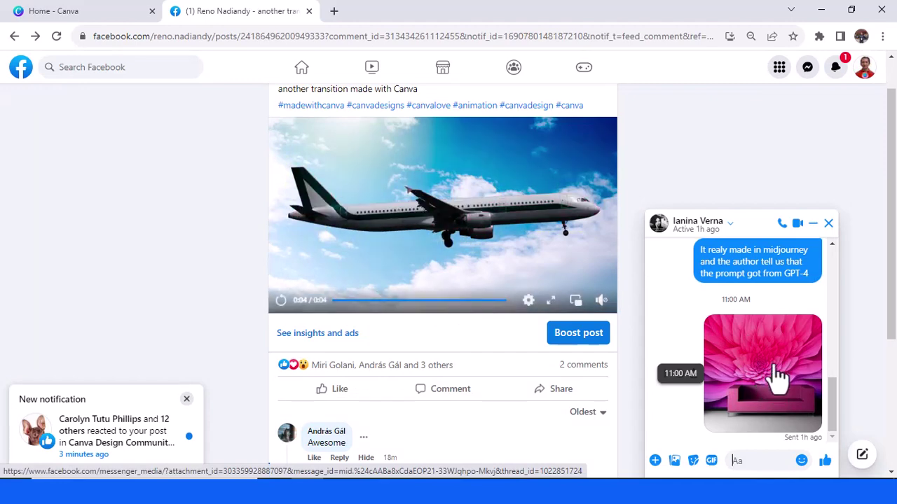
Reopen the white flower wall picture from the chat's image grid and download it
{"action": "scroll", "coordinate": [776, 390], "scroll_direction": "up", "scroll_amount": 5}
{"action": "scroll", "coordinate": [775, 370], "scroll_direction": "up", "scroll_amount": 10}
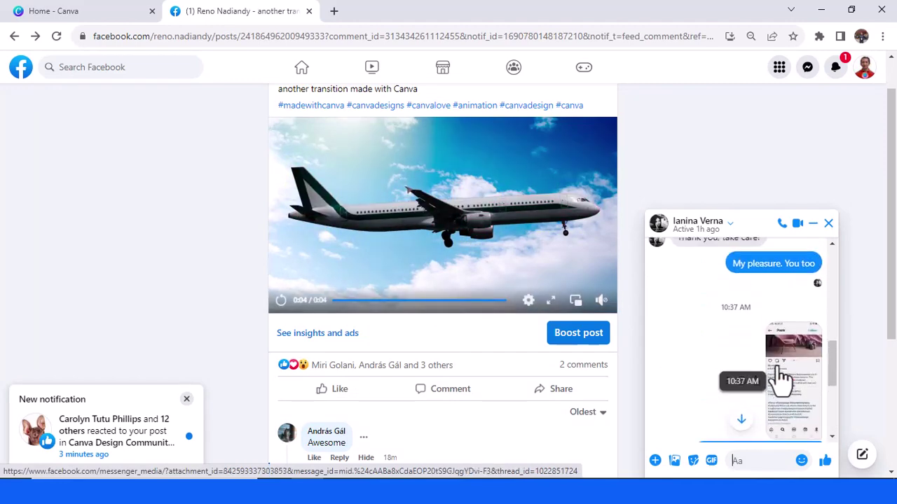
{"action": "scroll", "coordinate": [777, 363], "scroll_direction": "up", "scroll_amount": 2}
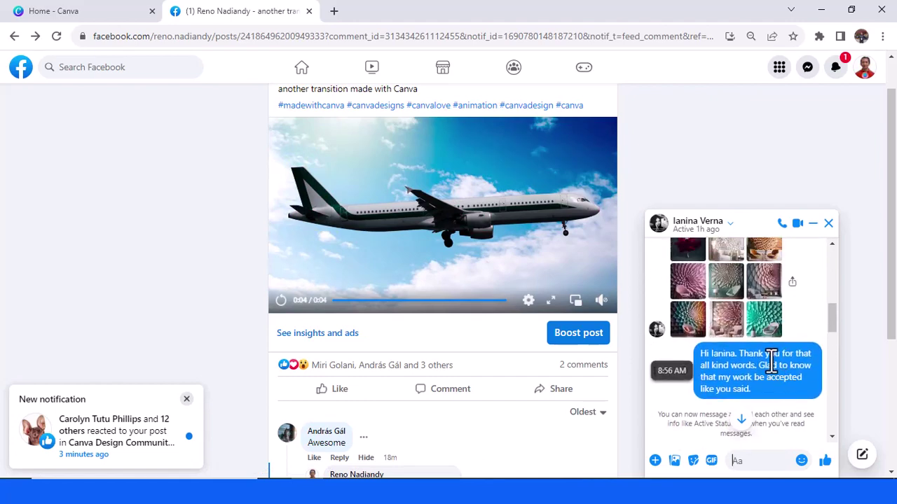
{"action": "scroll", "coordinate": [739, 298], "scroll_direction": "up", "scroll_amount": 1}
{"action": "scroll", "coordinate": [739, 297], "scroll_direction": "up", "scroll_amount": 1}
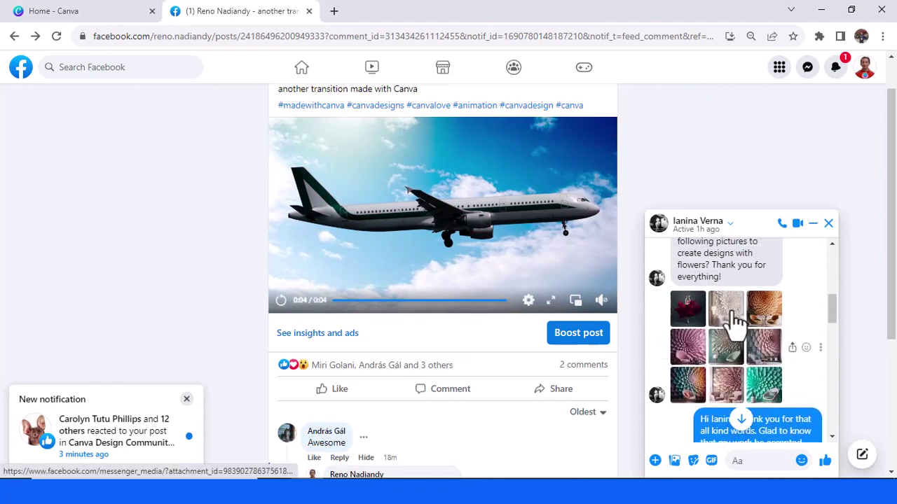
{"action": "left_click", "coordinate": [735, 314]}
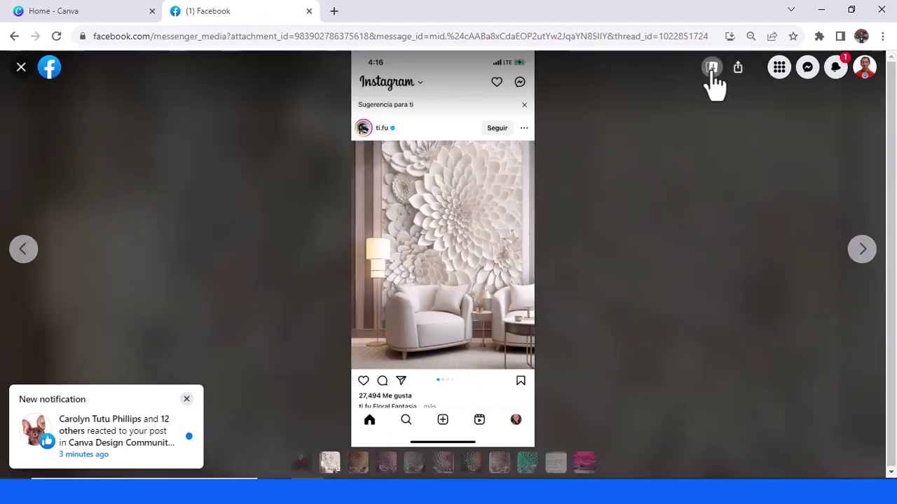
{"action": "left_click", "coordinate": [711, 68]}
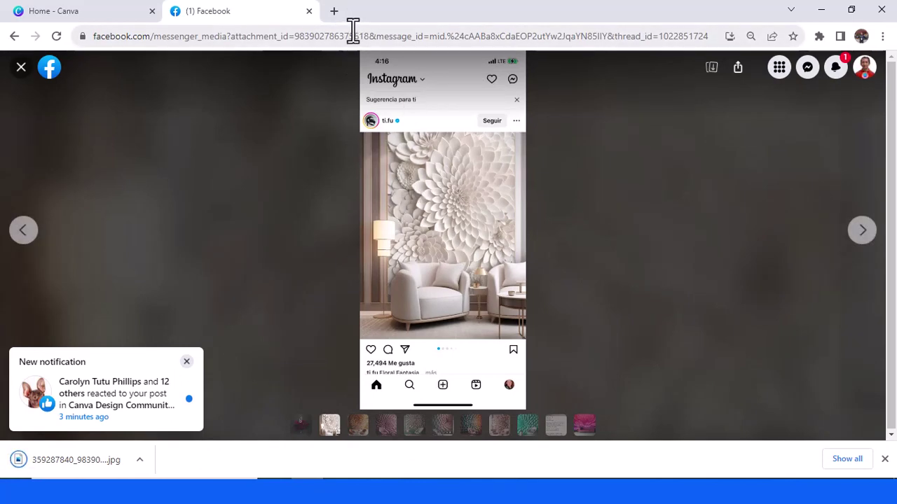
Run a Google Lens image search in a new browser tab with the downloaded JPG
{"action": "left_click", "coordinate": [335, 11]}
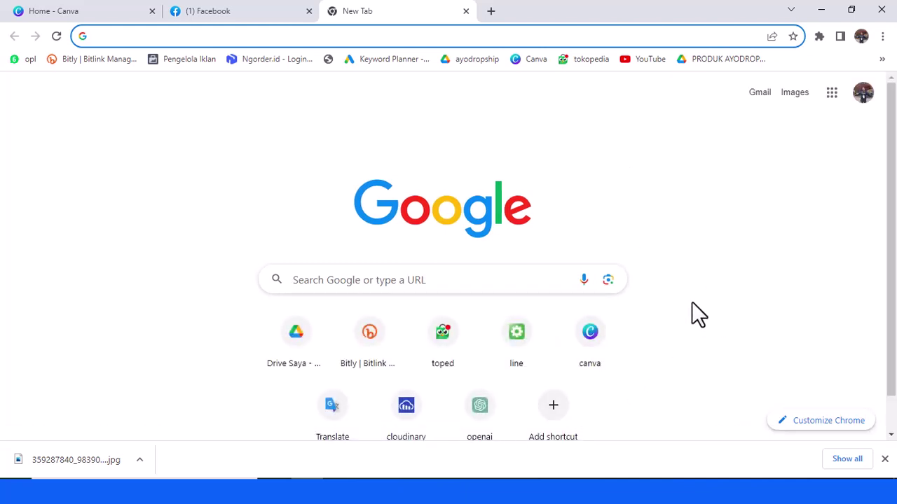
{"action": "left_click", "coordinate": [608, 281]}
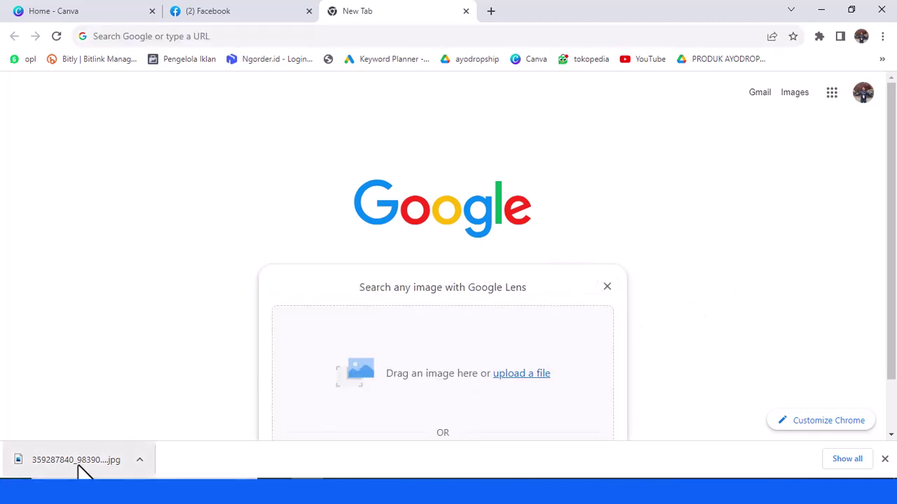
{"action": "left_click_drag", "start_coordinate": [78, 464], "coordinate": [440, 398]}
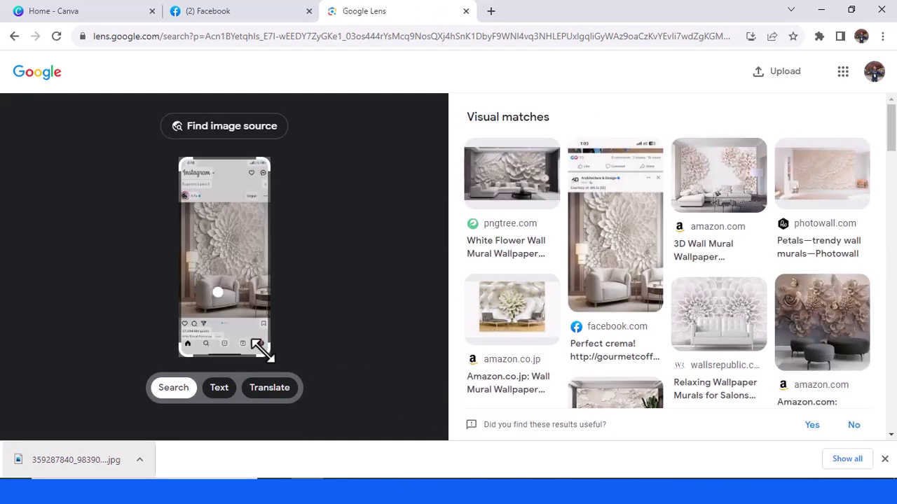
Crop the Lens search area to the flower wall and the upper part of the armchairs, excluding the Instagram interface
{"action": "left_click_drag", "start_coordinate": [266, 353], "coordinate": [266, 303]}
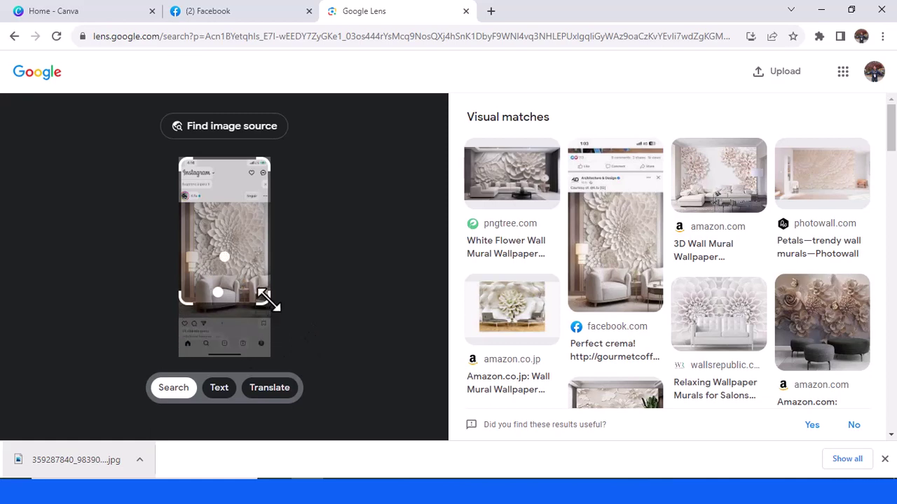
{"action": "left_click_drag", "start_coordinate": [265, 164], "coordinate": [271, 206]}
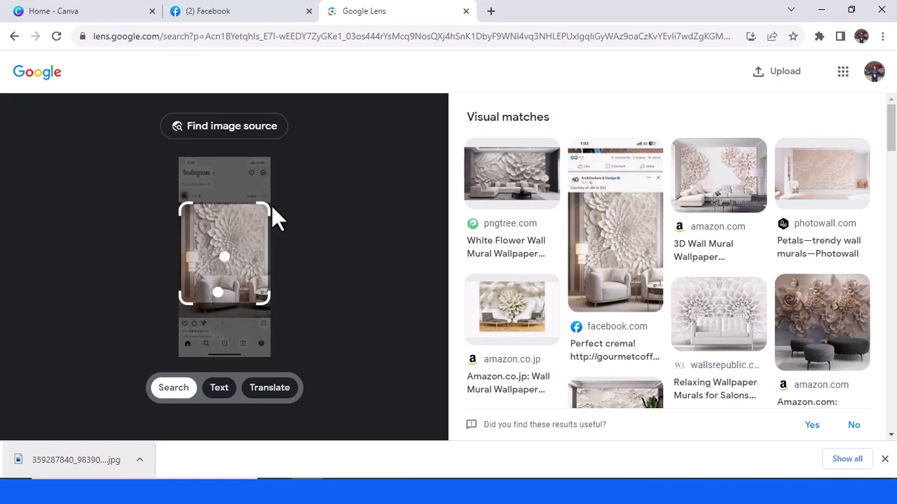
{"action": "left_click", "coordinate": [179, 392]}
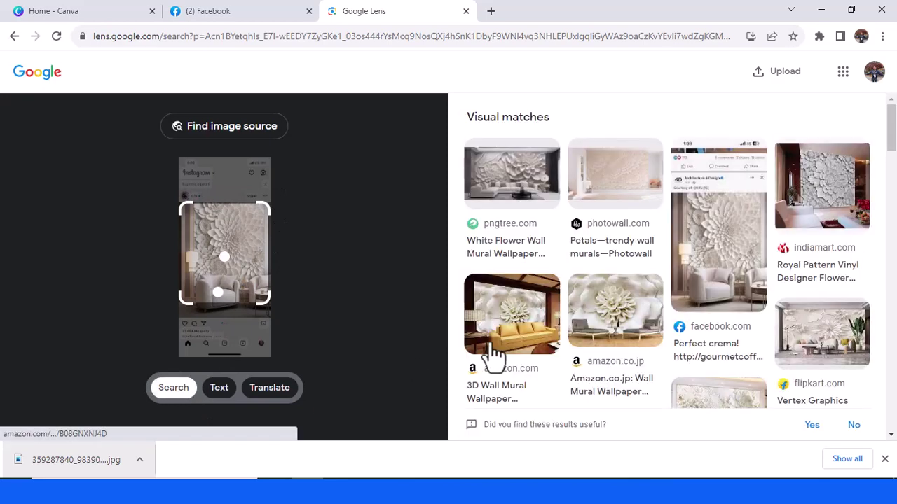
Open the facebook.com "Perfect crema!" match in a new tab, look through its page for the flower wall, and close it
{"action": "right_click", "coordinate": [722, 249]}
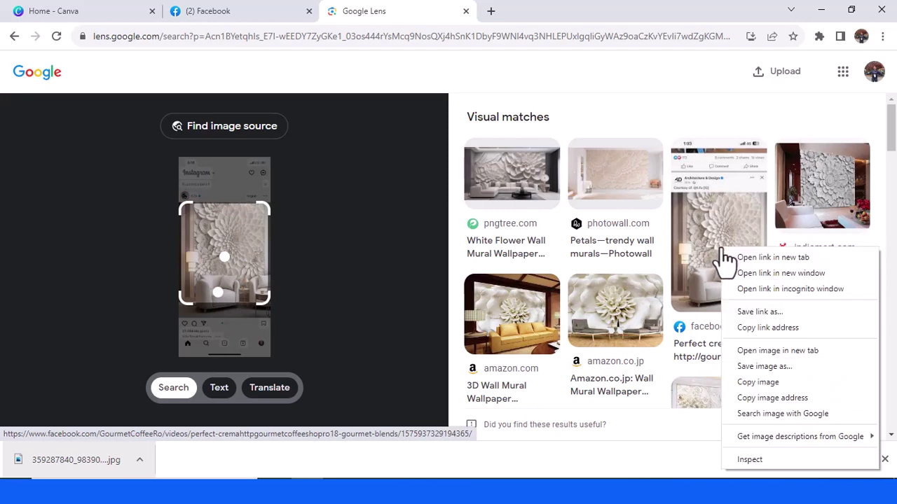
{"action": "left_click", "coordinate": [764, 257]}
{"action": "left_click", "coordinate": [554, 11]}
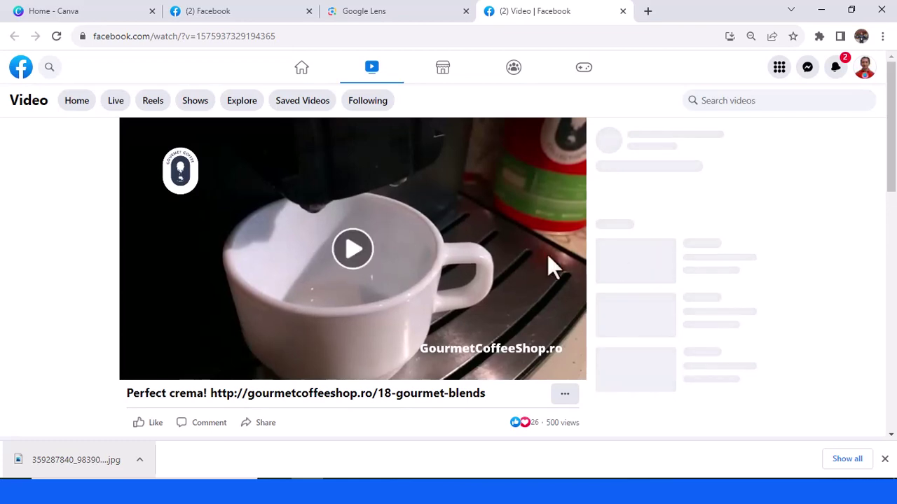
{"action": "scroll", "coordinate": [606, 254], "scroll_direction": "down", "scroll_amount": 3}
{"action": "scroll", "coordinate": [607, 257], "scroll_direction": "down", "scroll_amount": 8}
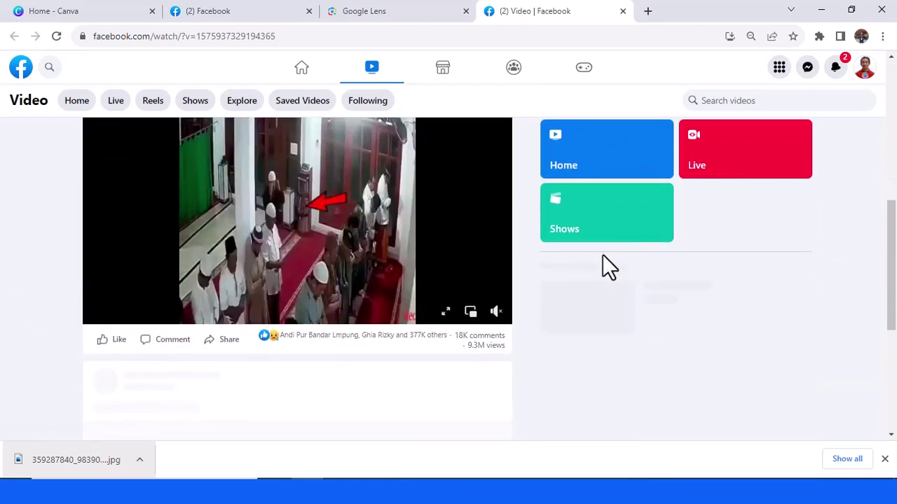
{"action": "scroll", "coordinate": [585, 295], "scroll_direction": "down", "scroll_amount": 10}
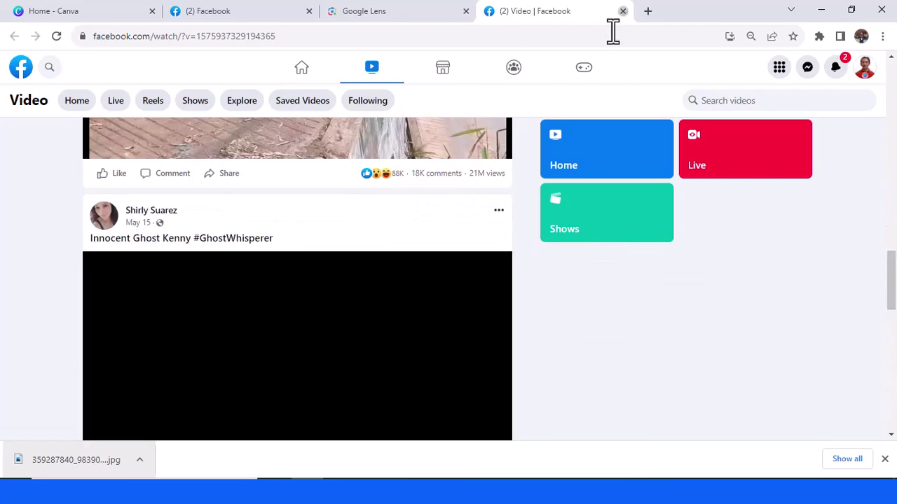
{"action": "left_click", "coordinate": [623, 10]}
Open the wallsrepublic.com match in a new tab and examine the white flower mural in its article on salons and spas
{"action": "scroll", "coordinate": [740, 344], "scroll_direction": "down", "scroll_amount": 3}
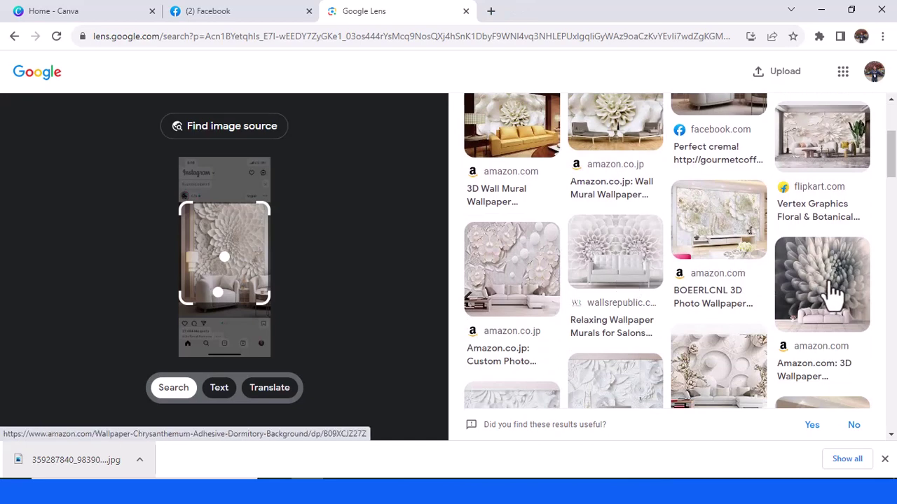
{"action": "right_click", "coordinate": [618, 239]}
{"action": "left_click", "coordinate": [662, 249]}
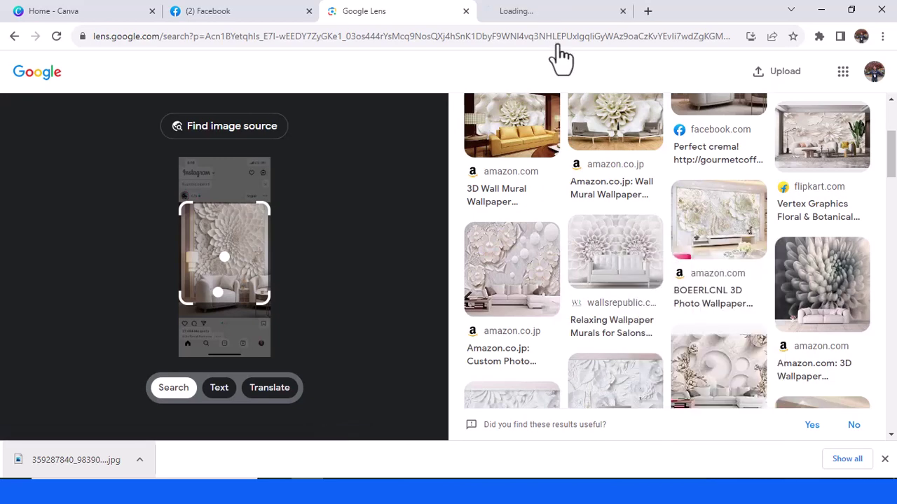
{"action": "left_click", "coordinate": [544, 12]}
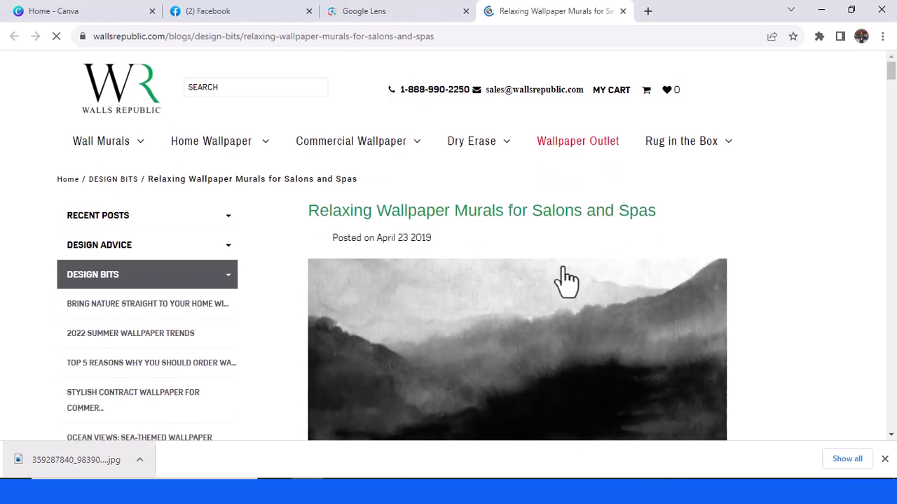
{"action": "scroll", "coordinate": [566, 280], "scroll_direction": "down", "scroll_amount": 3}
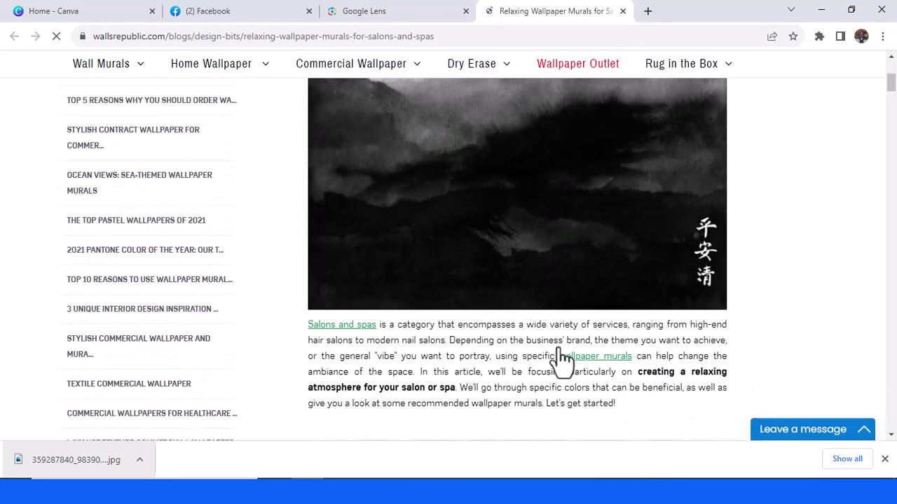
{"action": "scroll", "coordinate": [561, 366], "scroll_direction": "down", "scroll_amount": 6}
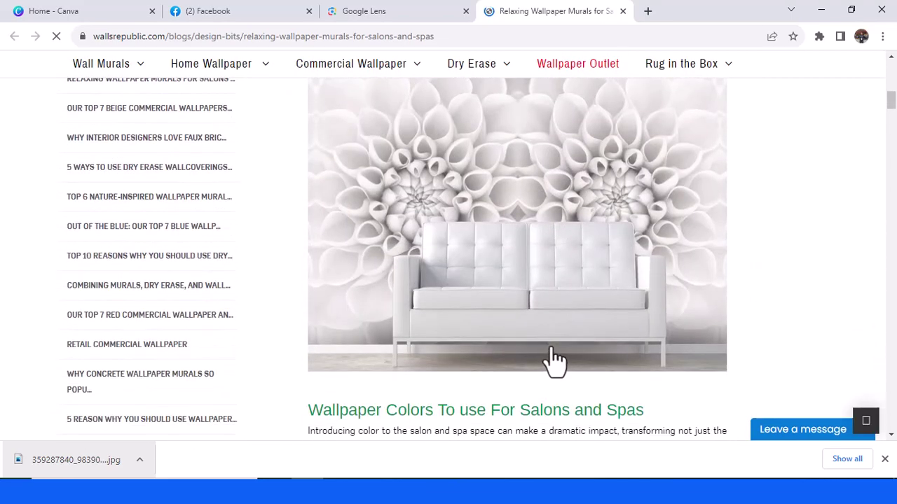
{"action": "scroll", "coordinate": [553, 361], "scroll_direction": "up", "scroll_amount": 2}
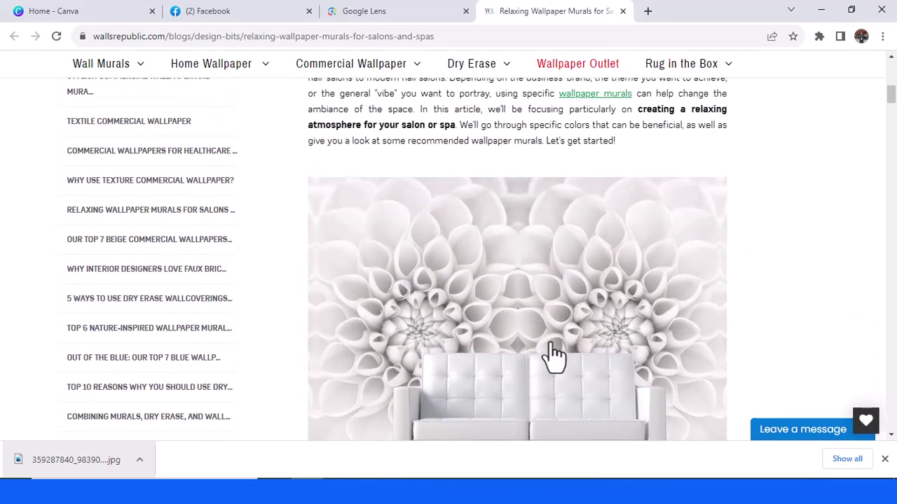
{"action": "scroll", "coordinate": [554, 350], "scroll_direction": "up", "scroll_amount": 2}
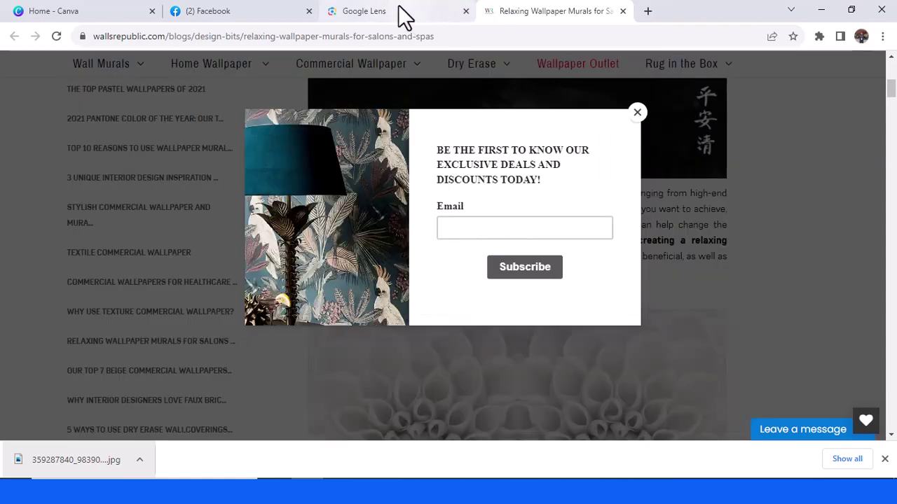
Return to the Lens results, open Amazon's dark chrysanthemum wallpaper match in a new tab, and examine the product's title and details
{"action": "left_click", "coordinate": [400, 11]}
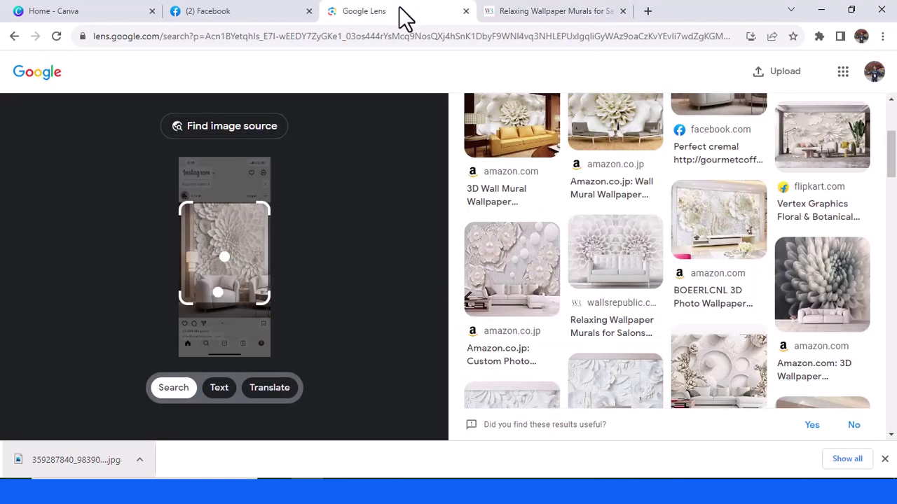
{"action": "right_click", "coordinate": [837, 284]}
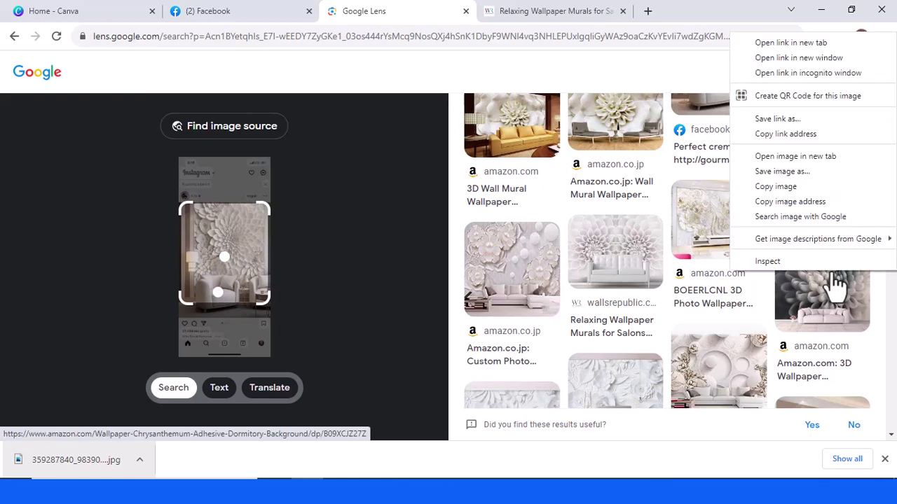
{"action": "left_click", "coordinate": [773, 44]}
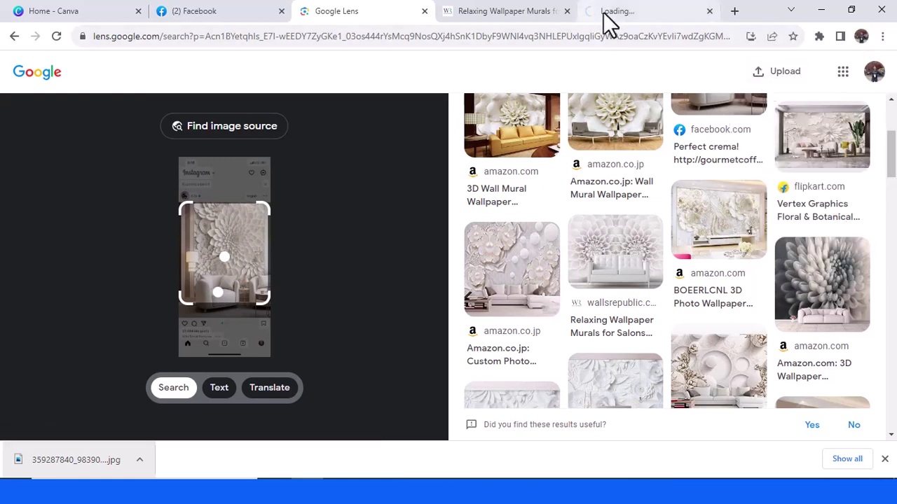
{"action": "left_click", "coordinate": [634, 10]}
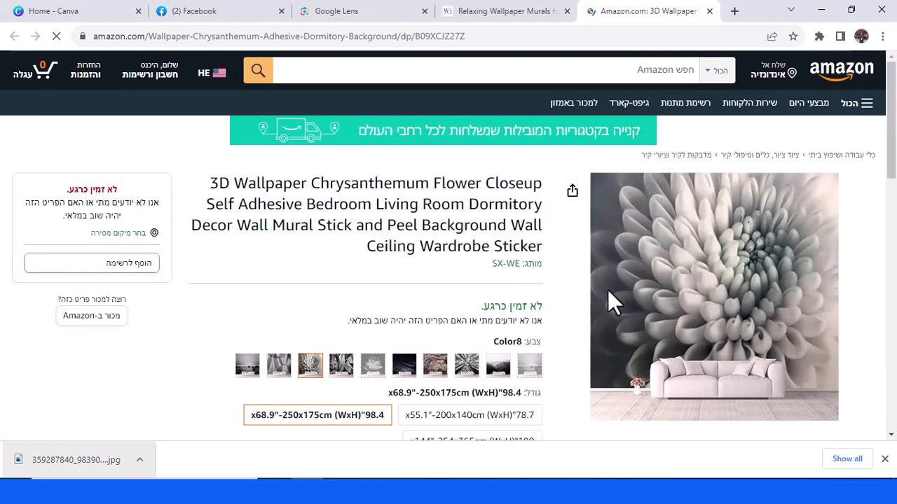
{"action": "mouse_move", "coordinate": [608, 290]}
{"action": "scroll", "coordinate": [874, 328], "scroll_direction": "down", "scroll_amount": 3}
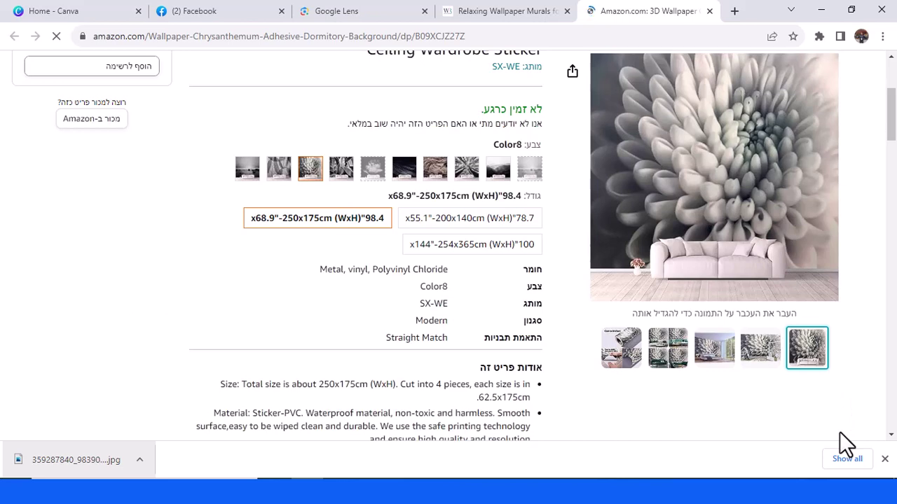
{"action": "scroll", "coordinate": [804, 404], "scroll_direction": "down", "scroll_amount": 1}
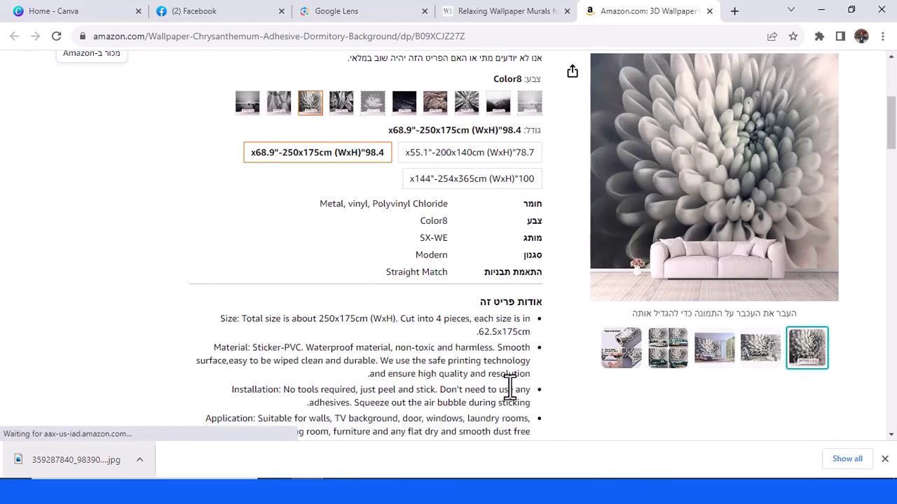
{"action": "scroll", "coordinate": [519, 391], "scroll_direction": "up", "scroll_amount": 2}
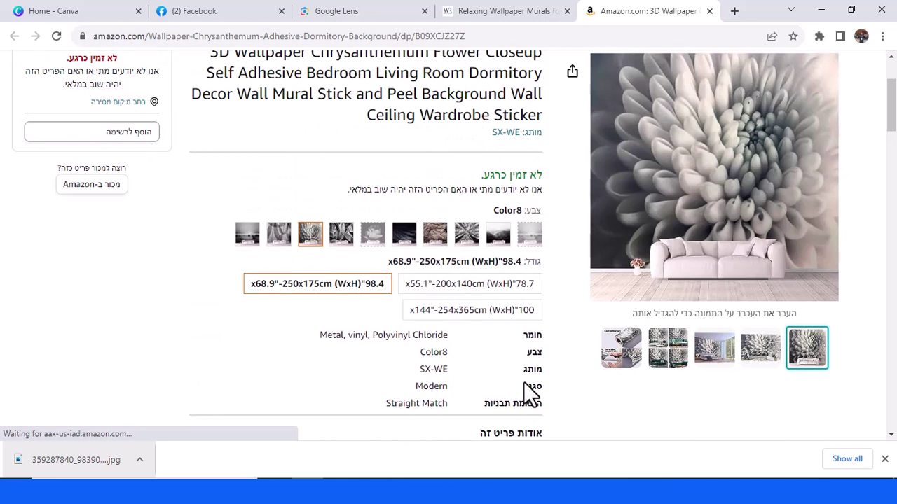
{"action": "scroll", "coordinate": [527, 386], "scroll_direction": "up", "scroll_amount": 1}
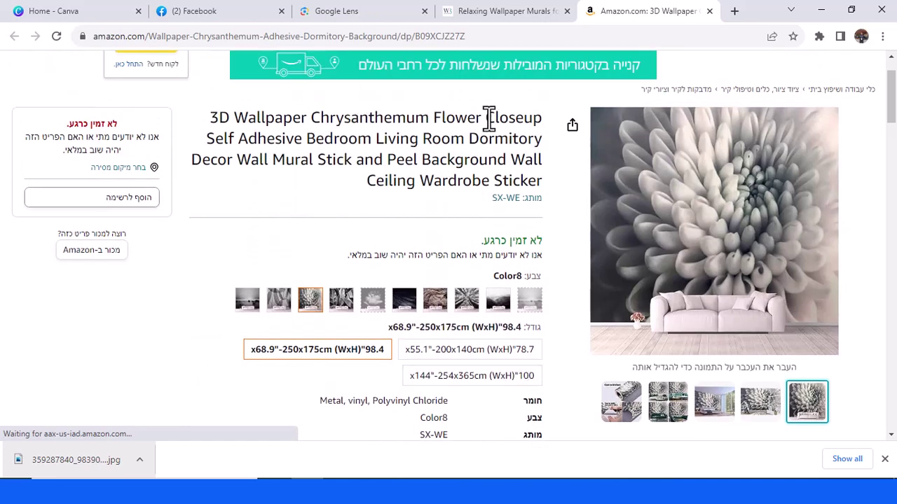
Copy "3D Wallpaper Chrysanthemum Flower Closeup" from the first line of the Amazon product title
{"action": "mouse_move", "coordinate": [312, 118]}
{"action": "left_mouse_down"}
{"action": "mouse_move", "coordinate": [542, 127]}
{"action": "mouse_move", "coordinate": [217, 120]}
{"action": "mouse_move", "coordinate": [335, 115]}
{"action": "mouse_move", "coordinate": [304, 116]}
{"action": "left_mouse_up"}
{"action": "left_click_drag", "start_coordinate": [213, 117], "coordinate": [543, 121]}
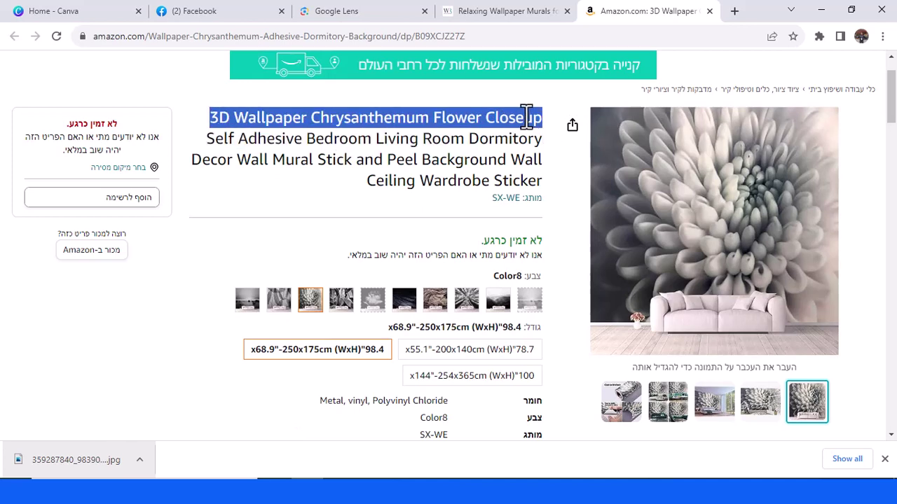
{"action": "right_click", "coordinate": [541, 120]}
{"action": "left_click", "coordinate": [557, 127]}
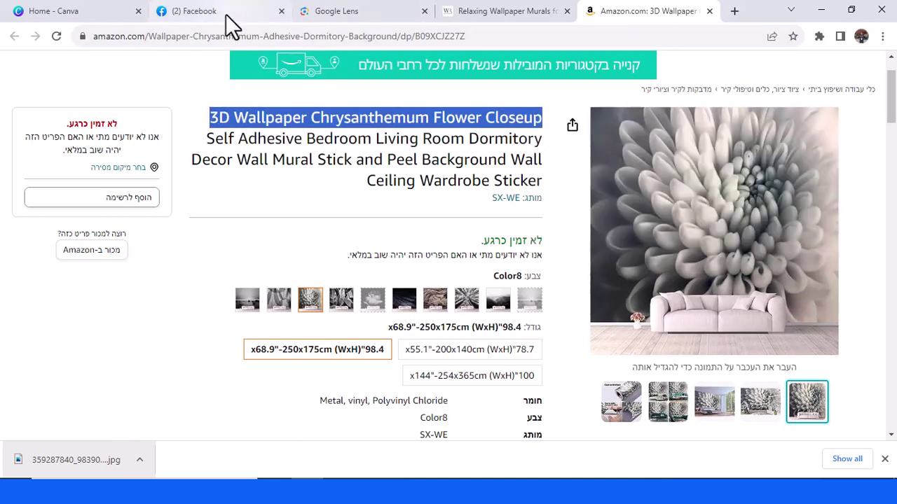
Switch to Canva and create a new blank Instagram Post (Portrait) design
{"action": "left_click", "coordinate": [69, 11]}
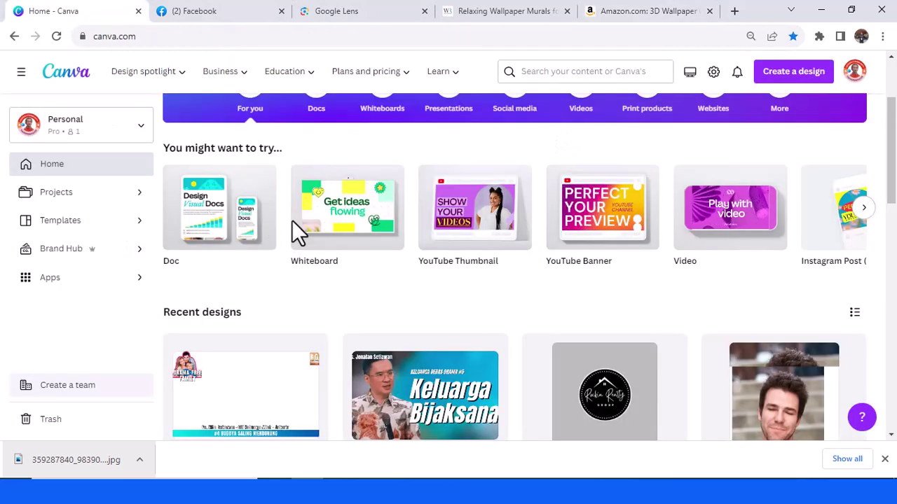
{"action": "left_click", "coordinate": [789, 75]}
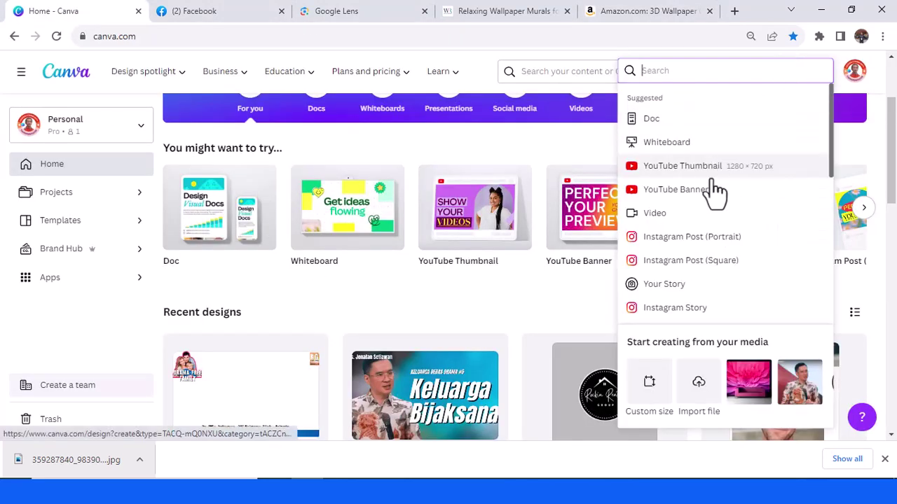
{"action": "left_click", "coordinate": [726, 244]}
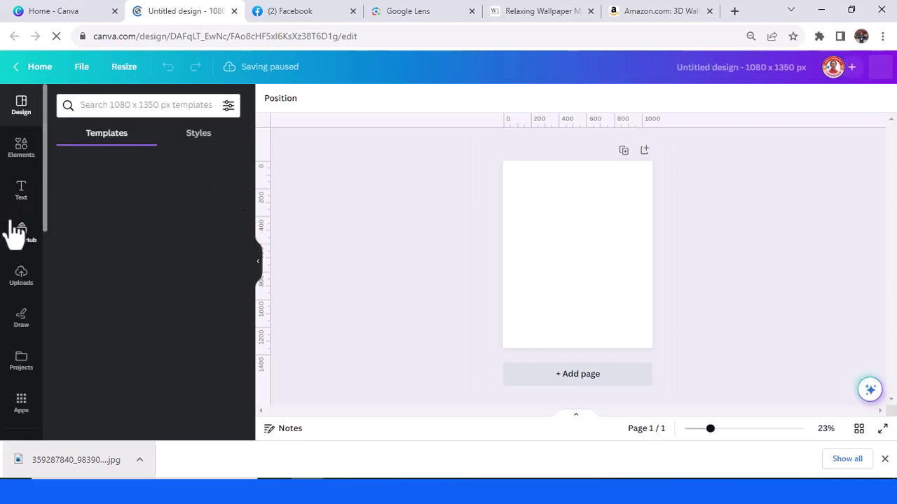
{"action": "scroll", "coordinate": [28, 287], "scroll_direction": "down", "scroll_amount": 3}
{"action": "scroll", "coordinate": [32, 280], "scroll_direction": "up", "scroll_amount": 3}
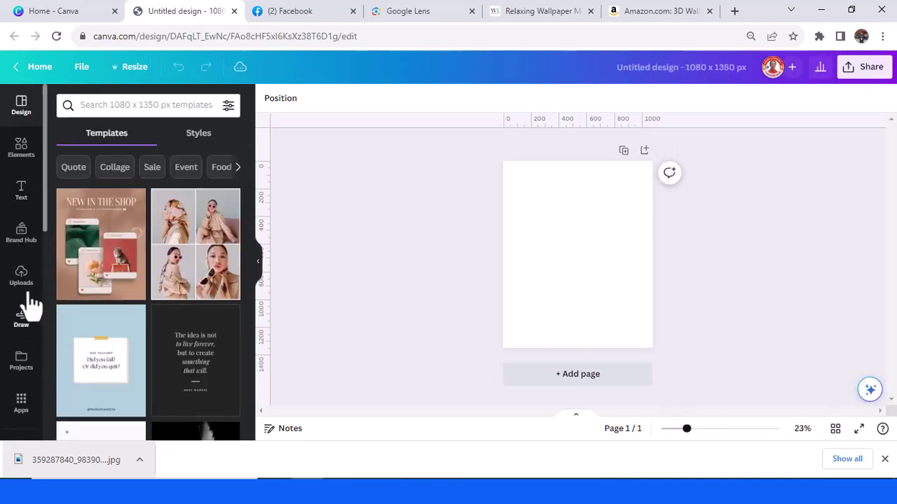
Open the Text to Image app and paste the copied "3D Wallpaper Chrysanthemum Flower Closeup" as the image description
{"action": "left_click", "coordinate": [22, 407]}
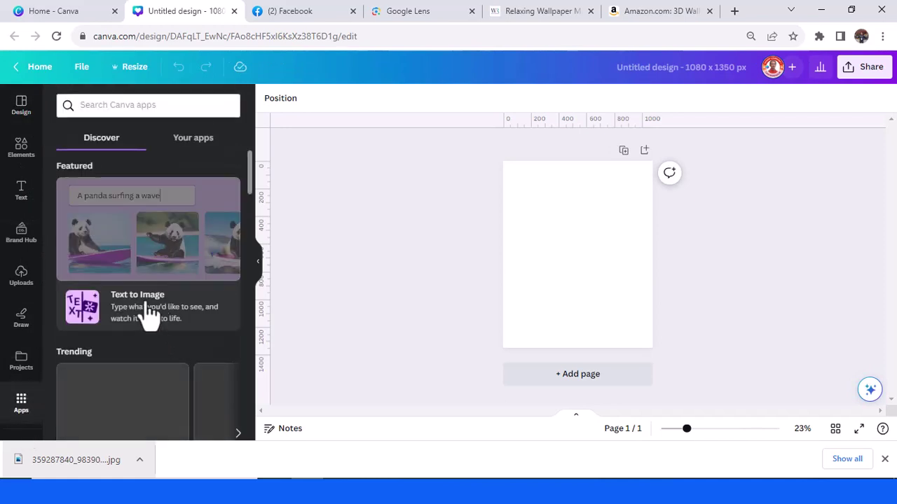
{"action": "left_click", "coordinate": [161, 322]}
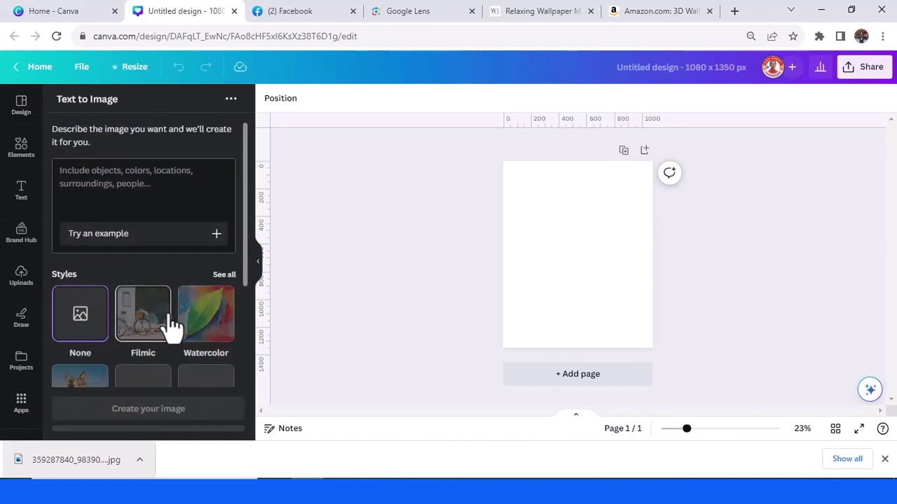
{"action": "left_click", "coordinate": [121, 176]}
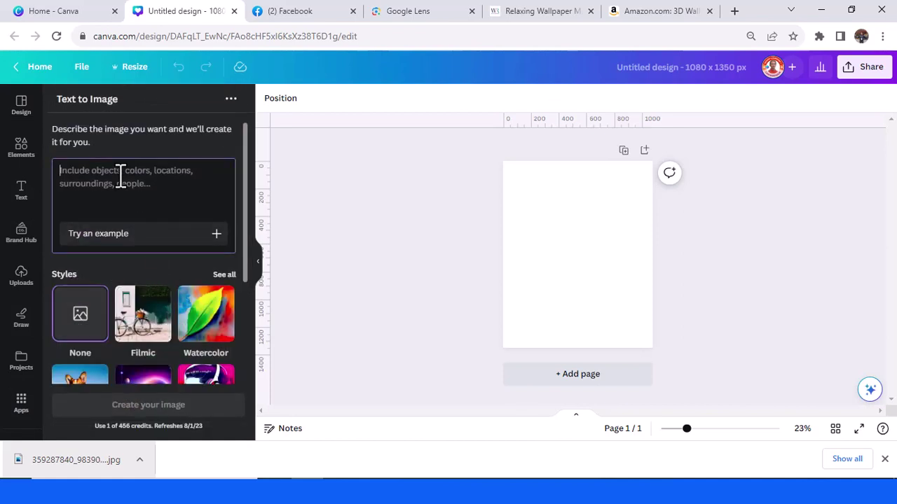
{"action": "right_click", "coordinate": [120, 179]}
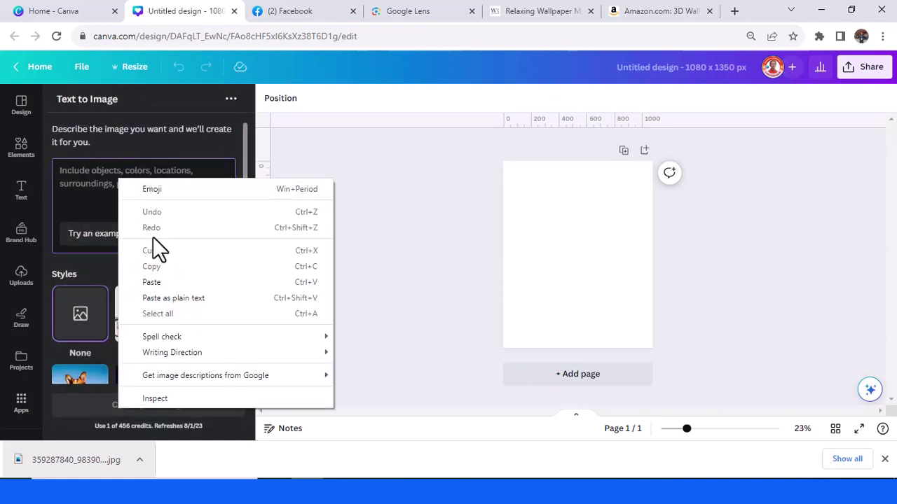
{"action": "left_click", "coordinate": [164, 280]}
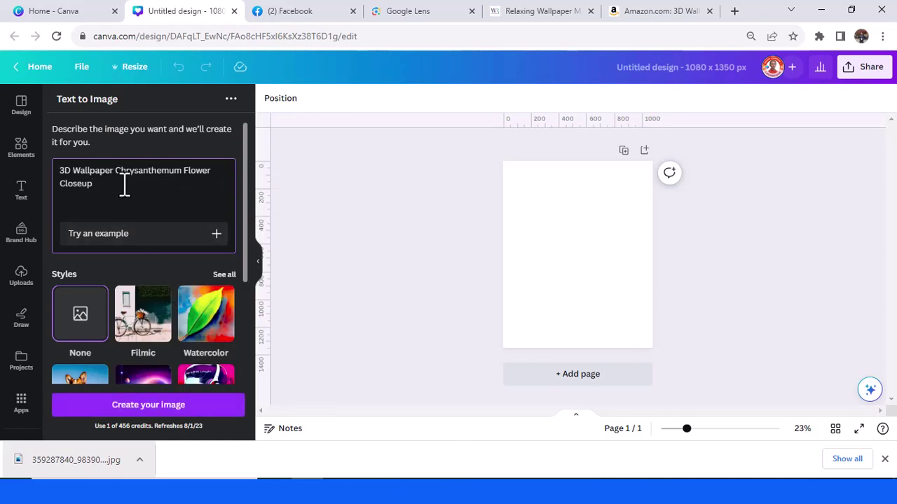
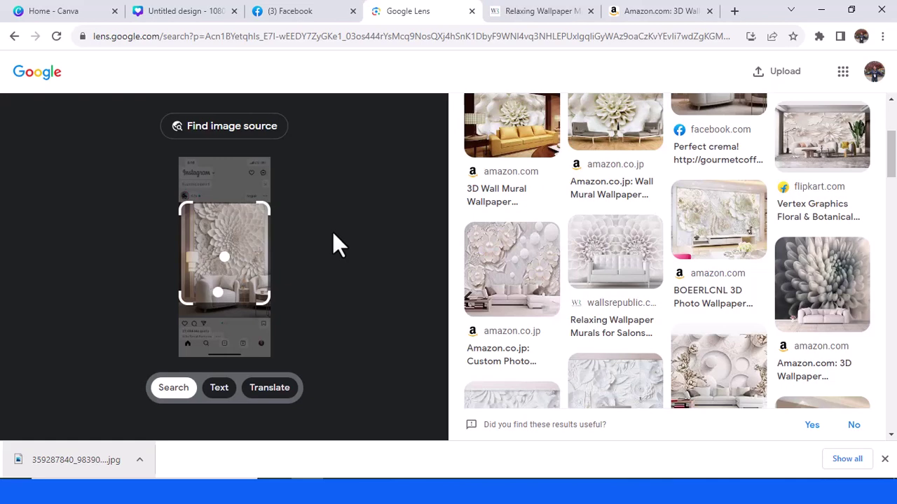
Open Google Translate in a new tab and translate "hiasan dinding bunga timbul" from Indonesian to English
{"action": "left_click", "coordinate": [734, 11]}
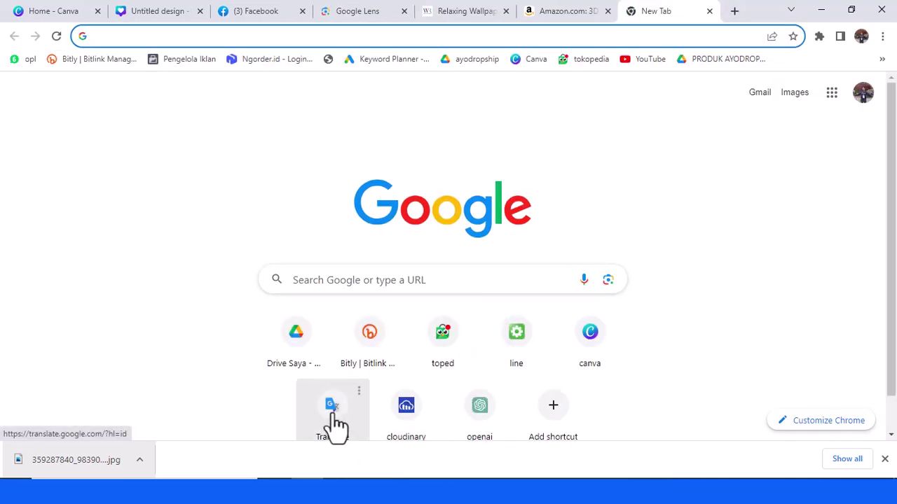
{"action": "left_click", "coordinate": [335, 419]}
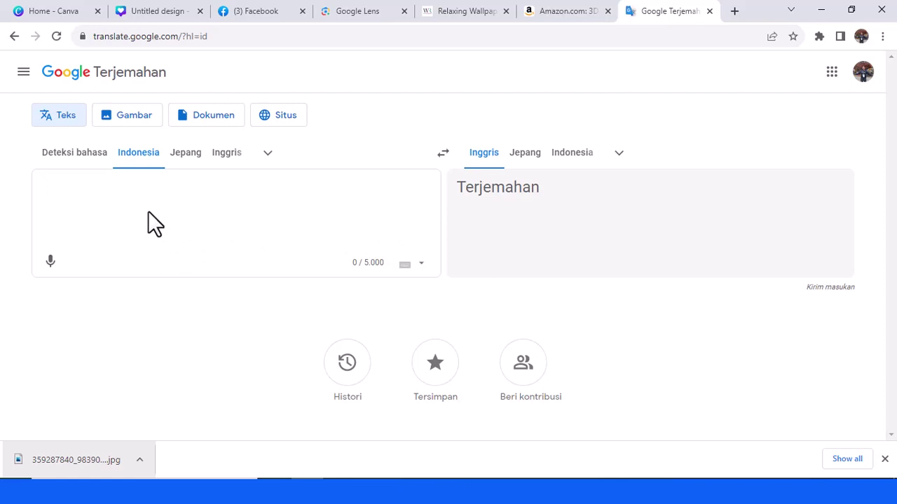
{"action": "type", "text": "hiasan"}
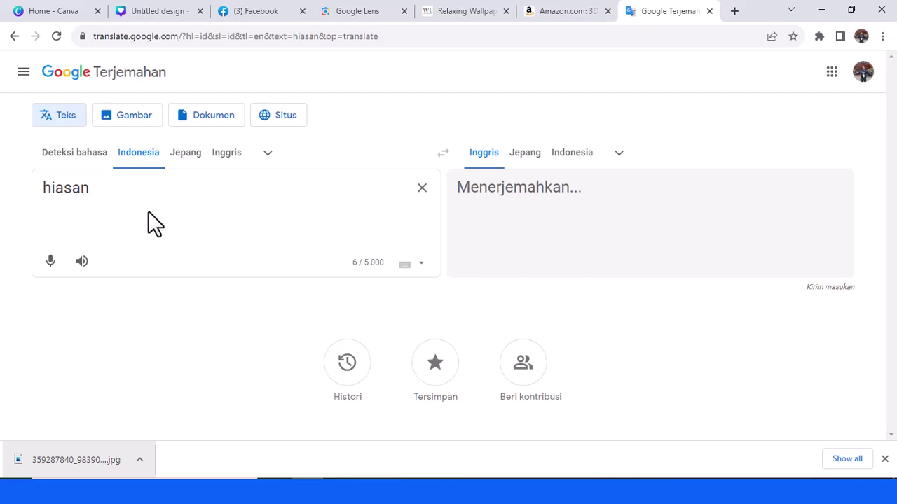
{"action": "type", "text": "tim"}
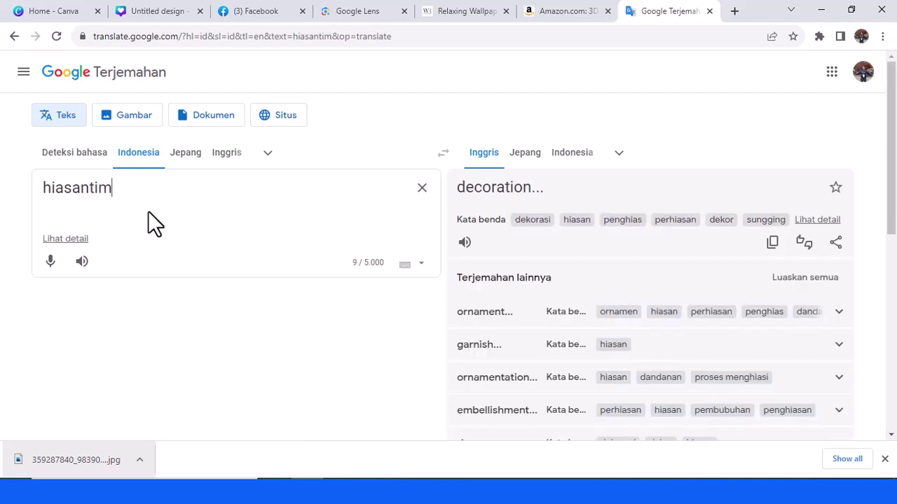
{"action": "key", "text": "BackSpace"}
{"action": "key", "text": "BackSpace"}
{"action": "key", "text": "BackSpace"}
{"action": "type", "text": "d"}
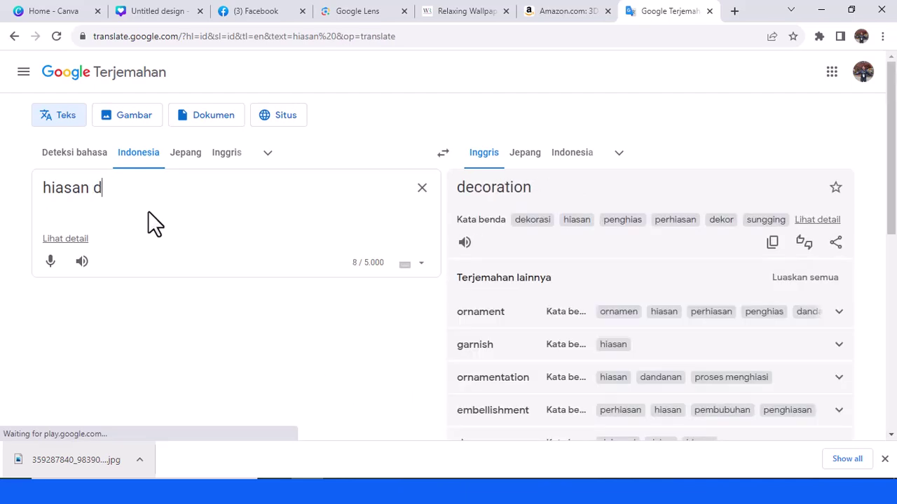
{"action": "type", "text": "inding b"}
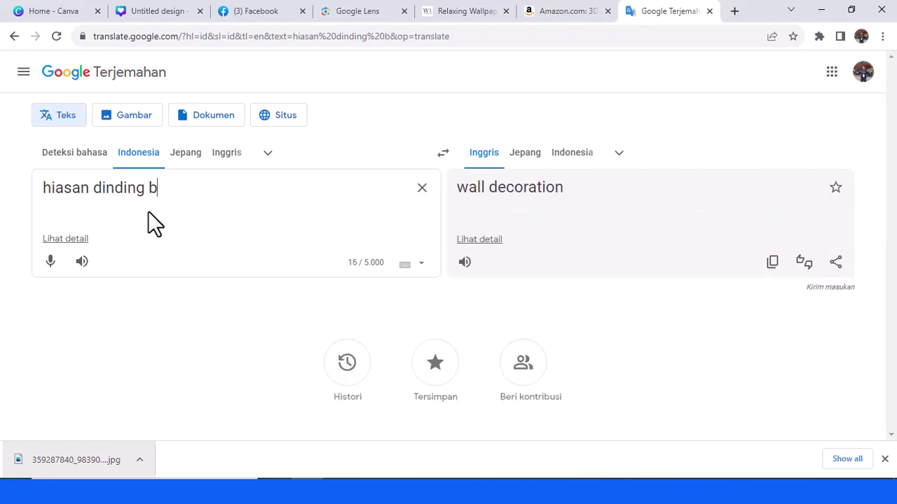
{"action": "type", "text": "unga "}
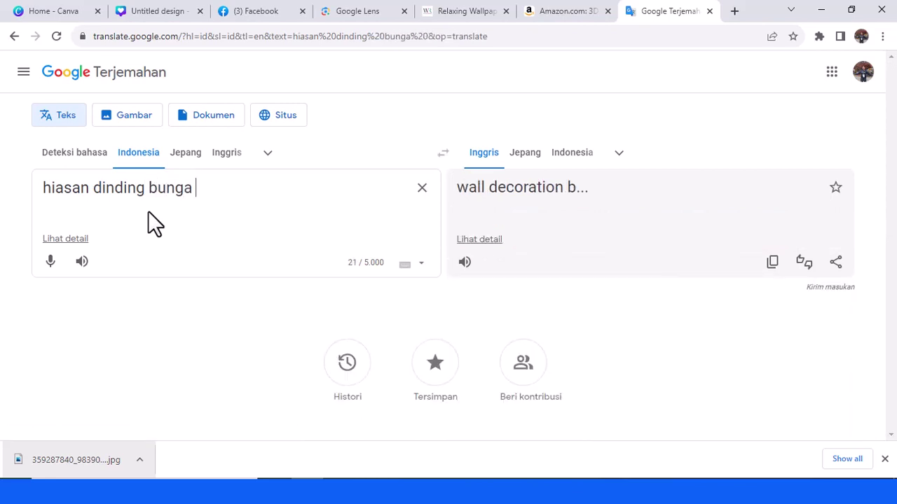
{"action": "type", "text": "timbiu"}
{"action": "key", "text": "BackSpace"}
{"action": "key", "text": "BackSpace"}
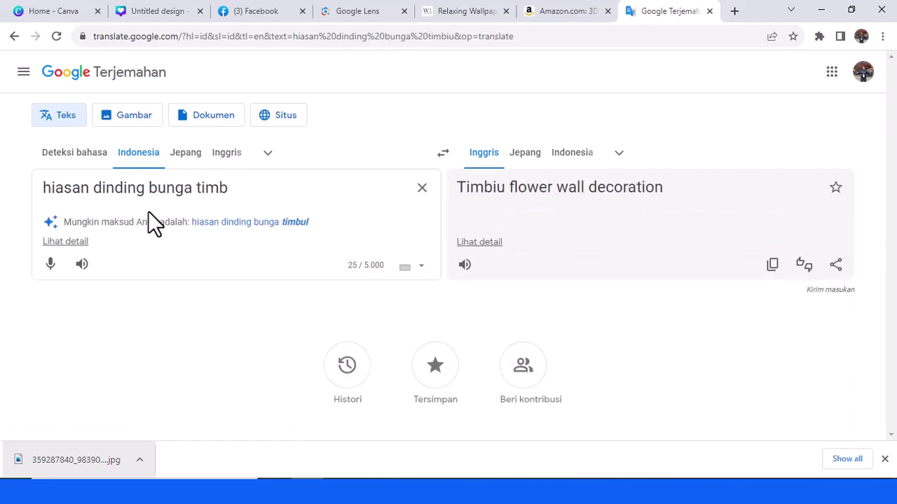
{"action": "type", "text": "ul"}
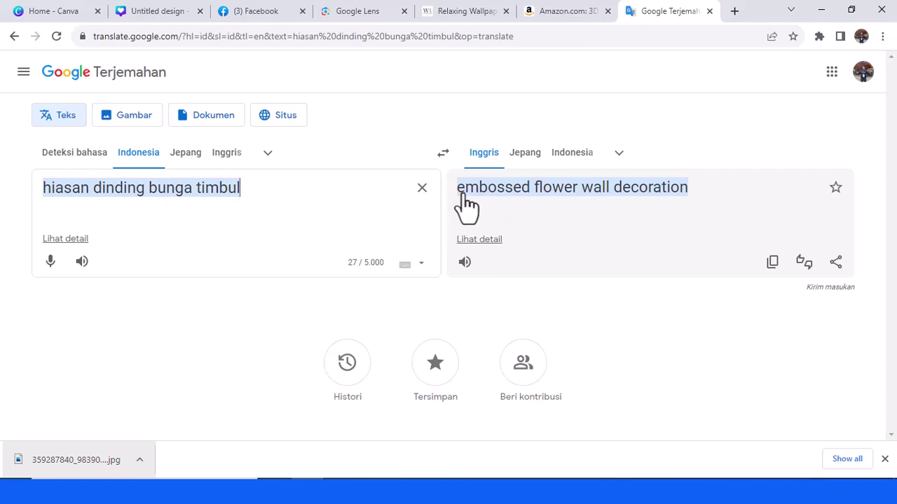
Back in the Canva design, change the image description to "3D embossed Wallpaper white Chrysanthemum Flower Closeup"
{"action": "left_click", "coordinate": [156, 12]}
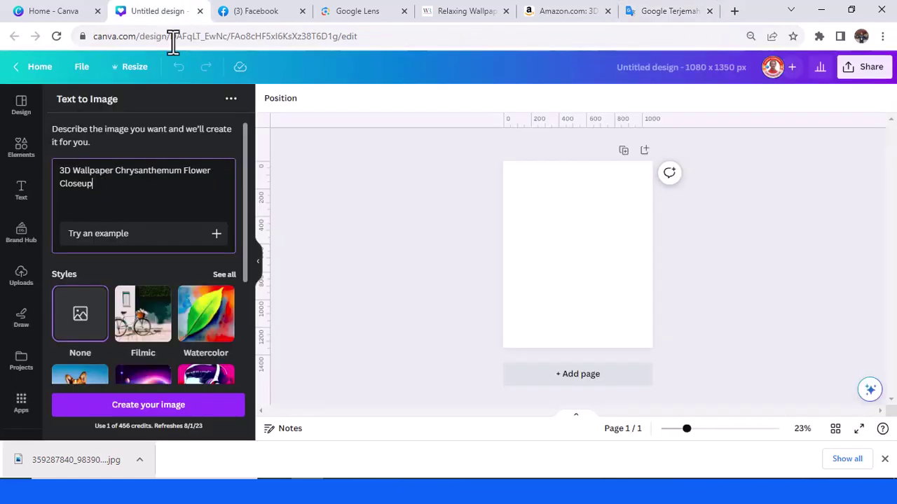
{"action": "left_click", "coordinate": [77, 174]}
{"action": "type", "text": "embo"}
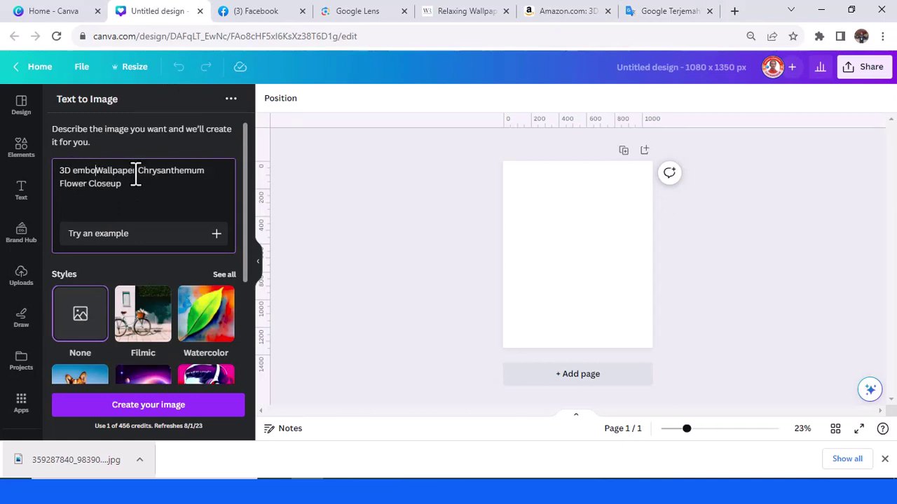
{"action": "type", "text": "ssed"}
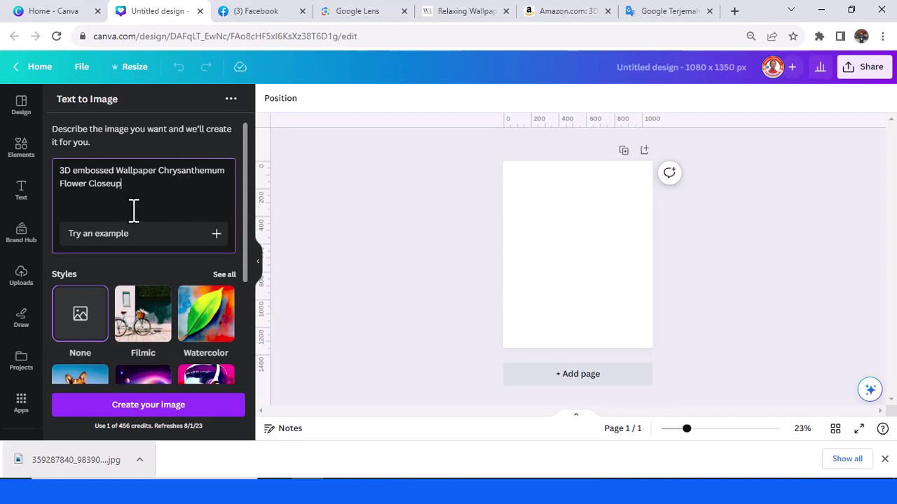
{"action": "left_click", "coordinate": [159, 171]}
{"action": "type", "text": "white"}
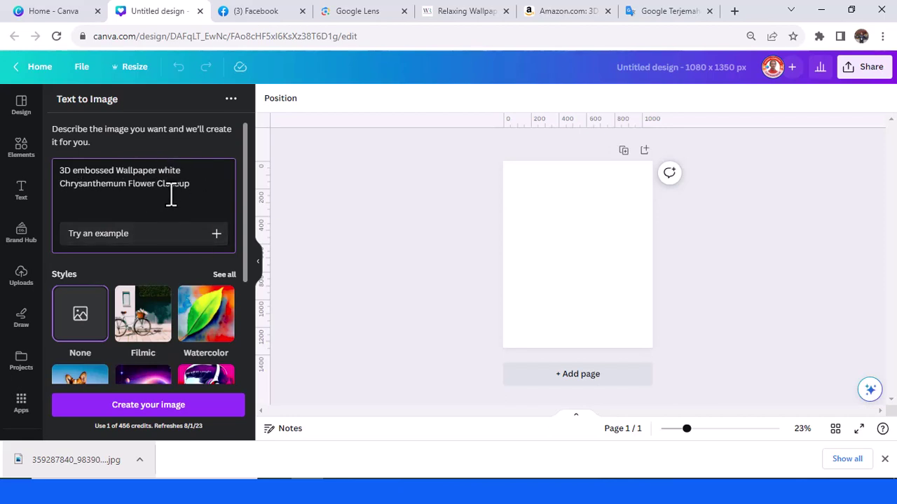
Choose the Concept art style from the full style list and generate the images from the description
{"action": "scroll", "coordinate": [200, 308], "scroll_direction": "down", "scroll_amount": 2}
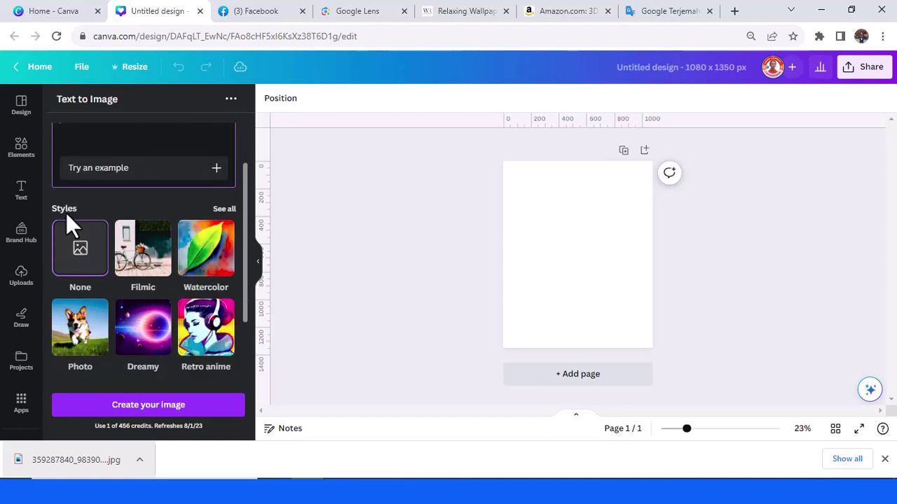
{"action": "left_click", "coordinate": [223, 209]}
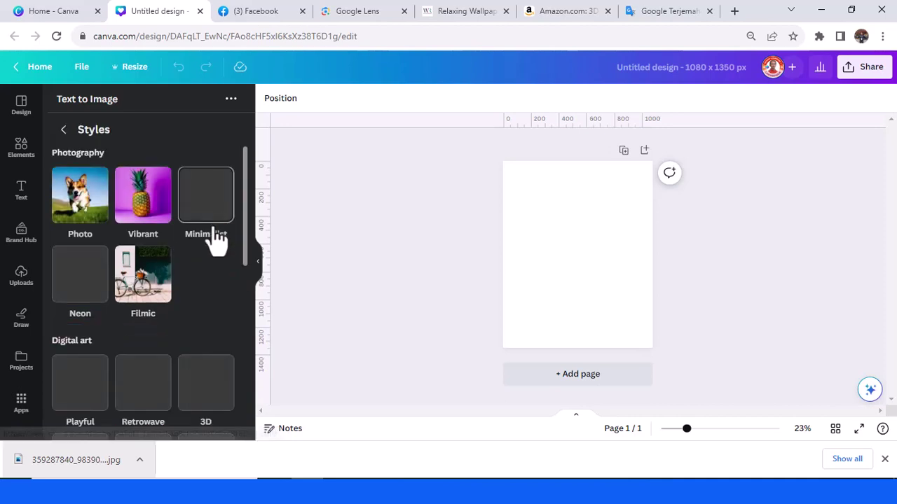
{"action": "scroll", "coordinate": [199, 294], "scroll_direction": "down", "scroll_amount": 5}
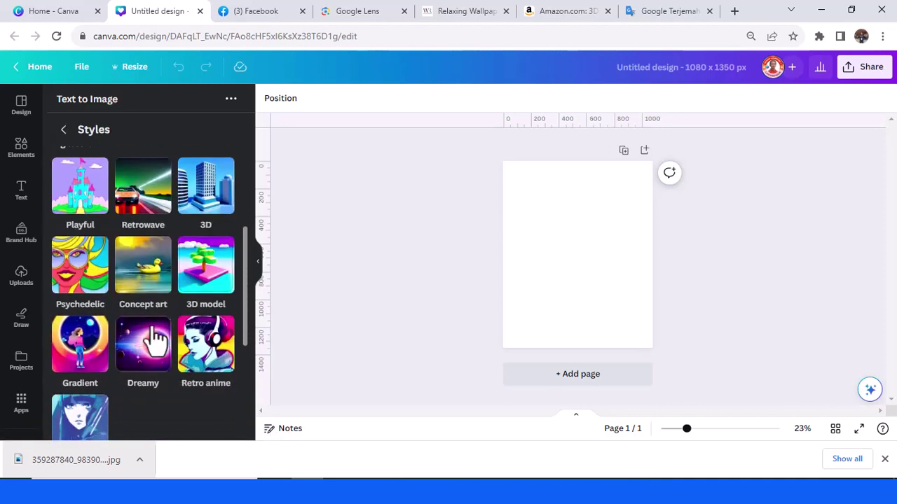
{"action": "left_click", "coordinate": [140, 293]}
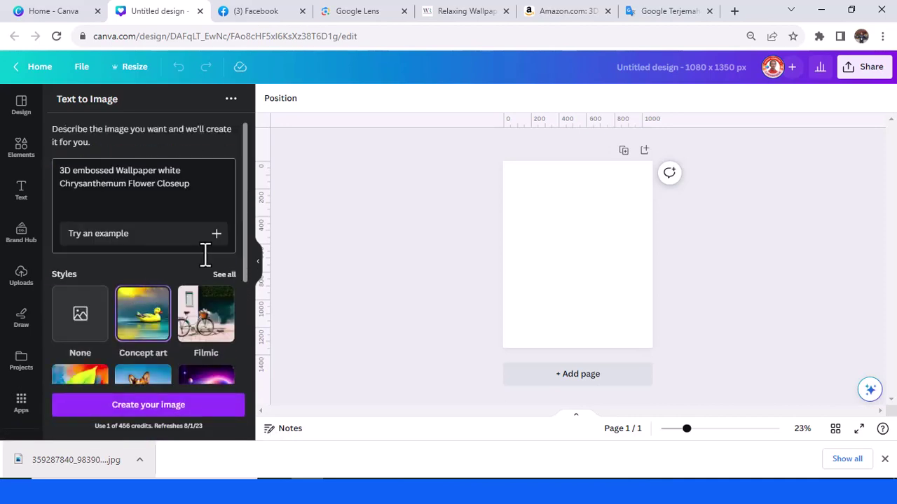
{"action": "scroll", "coordinate": [205, 260], "scroll_direction": "down", "scroll_amount": 1}
{"action": "scroll", "coordinate": [164, 315], "scroll_direction": "down", "scroll_amount": 3}
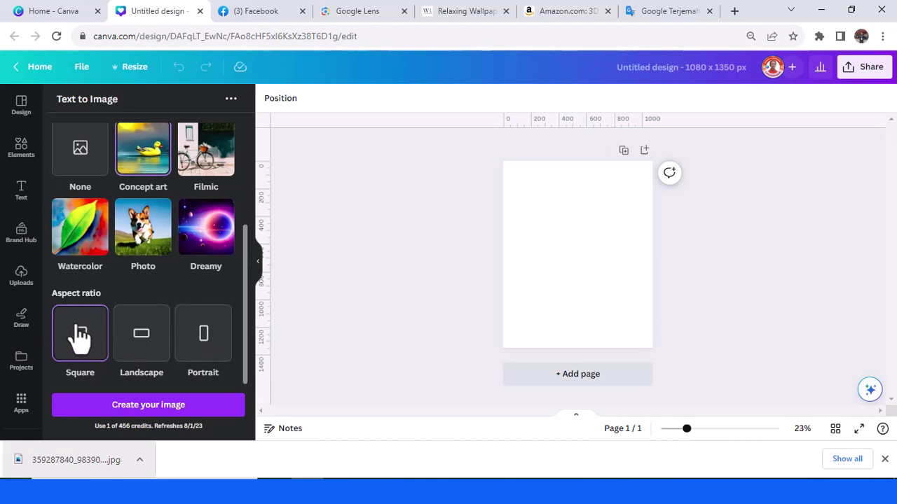
{"action": "left_click", "coordinate": [151, 407]}
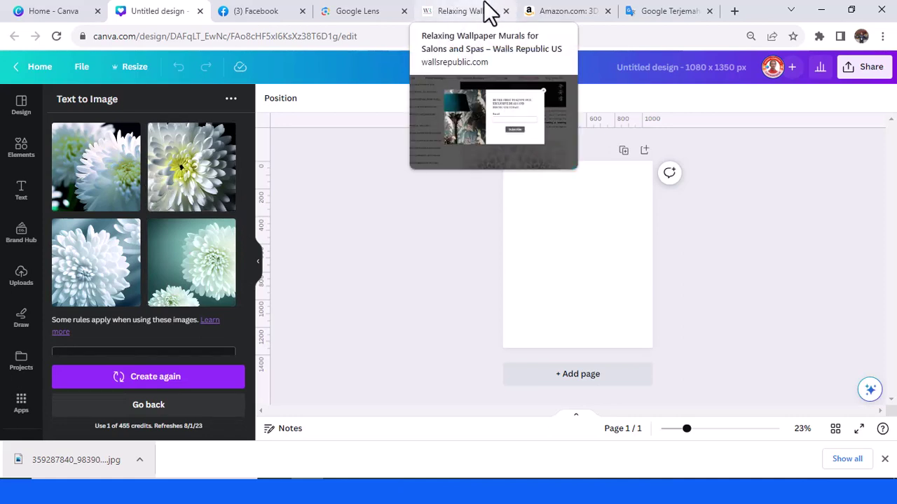
Check the Amazon wallpaper title again for prompt wording, and generate another set of Text to Image results in the Canva design
{"action": "left_click", "coordinate": [566, 14]}
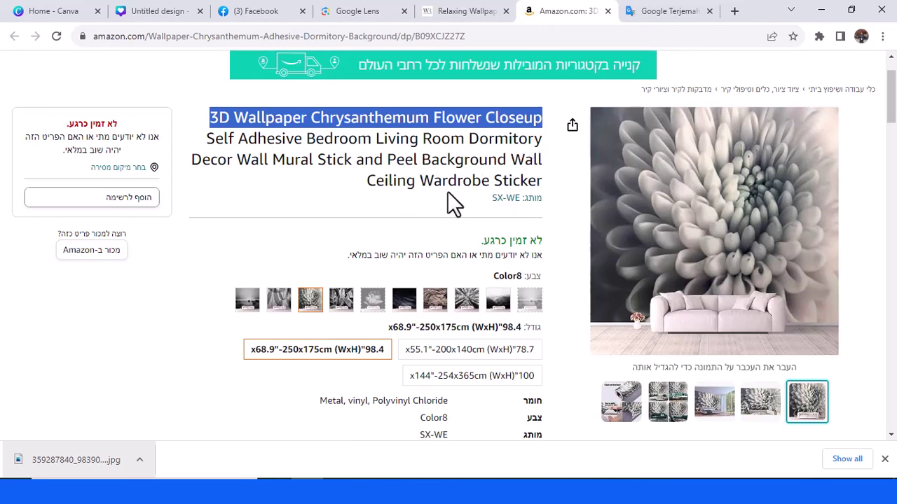
{"action": "left_click", "coordinate": [160, 14]}
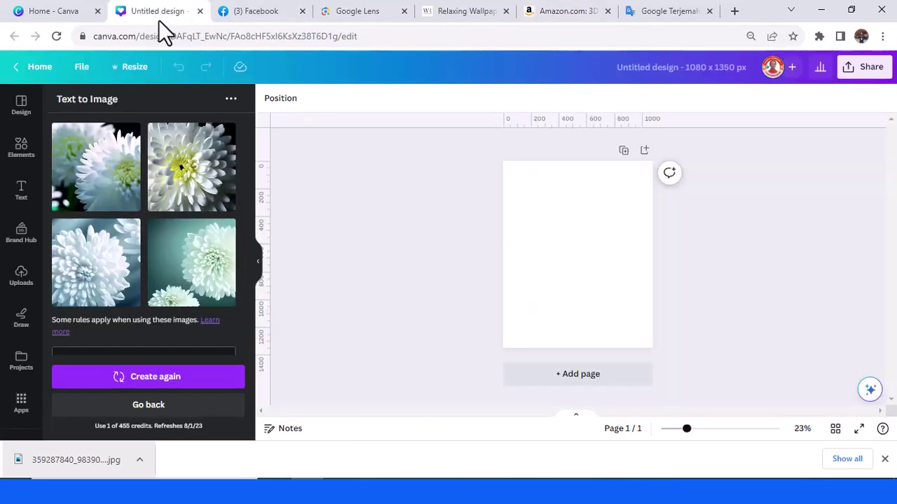
{"action": "scroll", "coordinate": [152, 298], "scroll_direction": "down", "scroll_amount": 2}
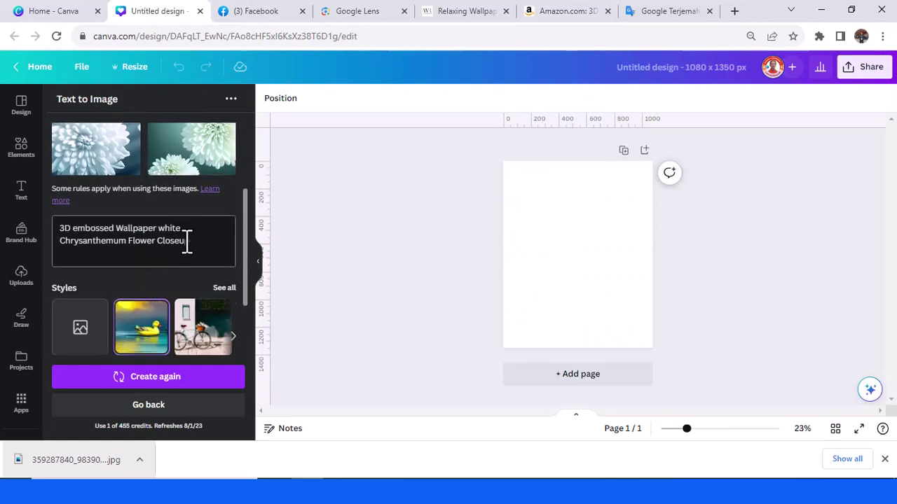
{"action": "left_click", "coordinate": [233, 242]}
{"action": "left_click", "coordinate": [144, 382]}
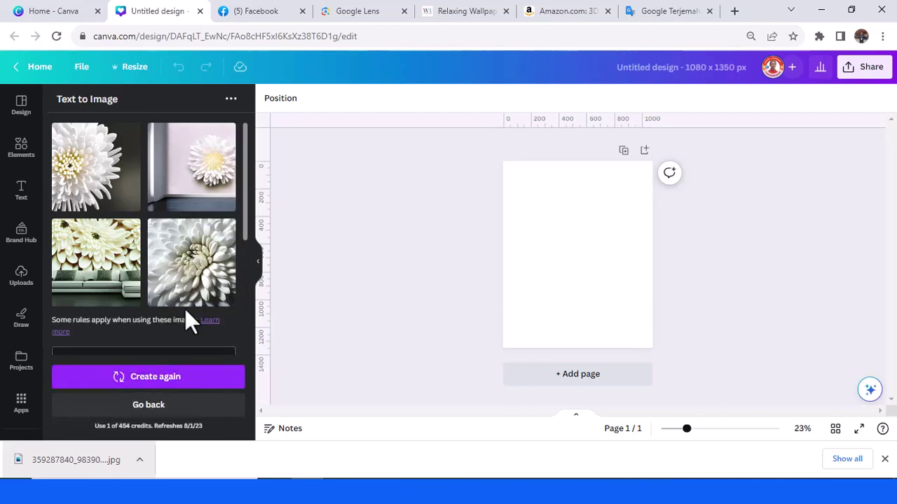
Recheck the Amazon wallpaper title, change the Canva description to "3D embossed Wallpaper white Chrysanthemum Flower Closeup living room", and generate the images again
{"action": "scroll", "coordinate": [185, 309], "scroll_direction": "down", "scroll_amount": 1}
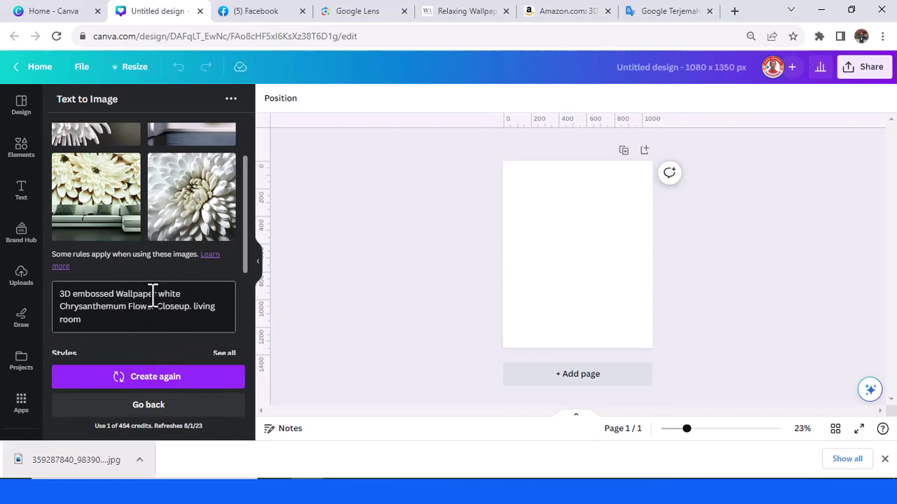
{"action": "left_click", "coordinate": [566, 13]}
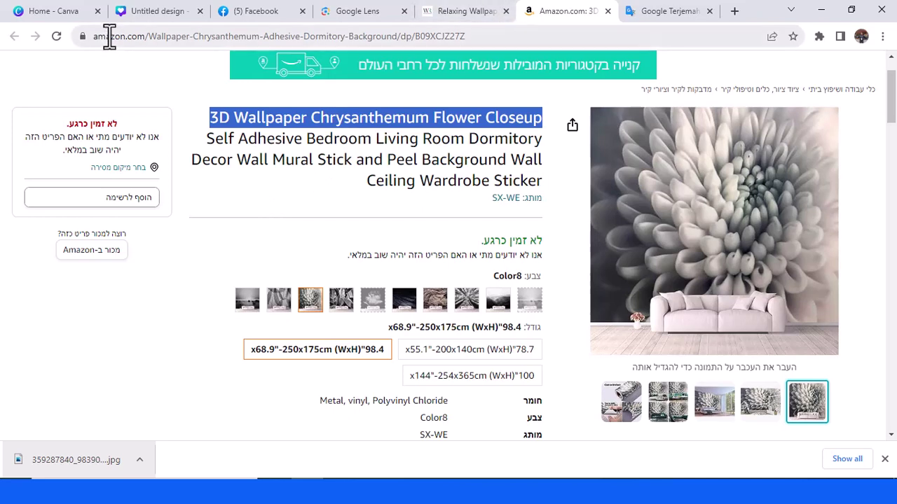
{"action": "left_click", "coordinate": [160, 13]}
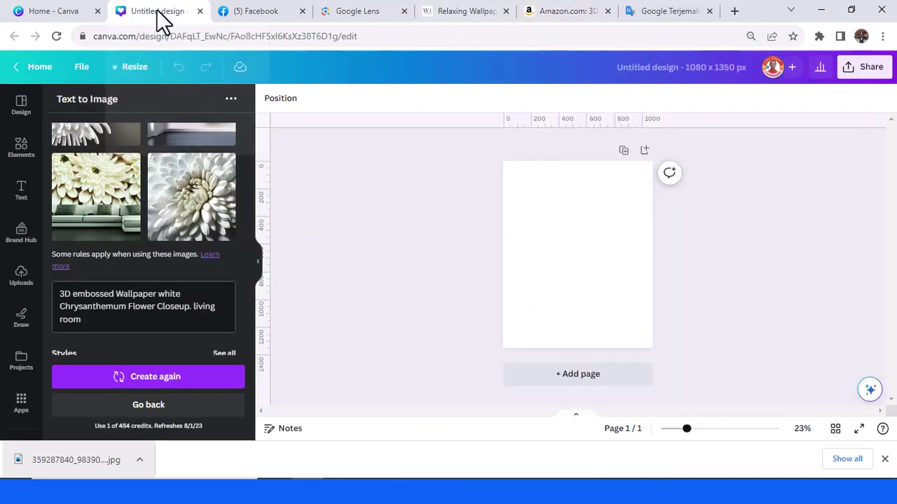
{"action": "left_click", "coordinate": [196, 306]}
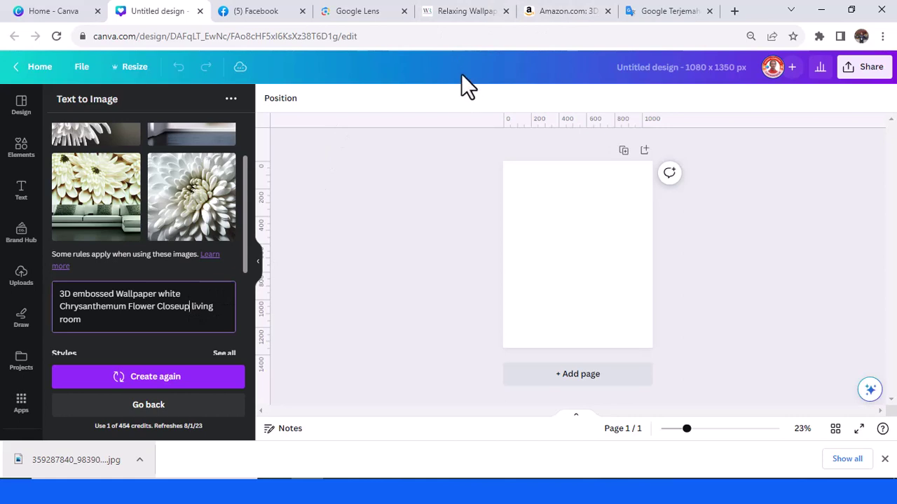
{"action": "left_click", "coordinate": [198, 382]}
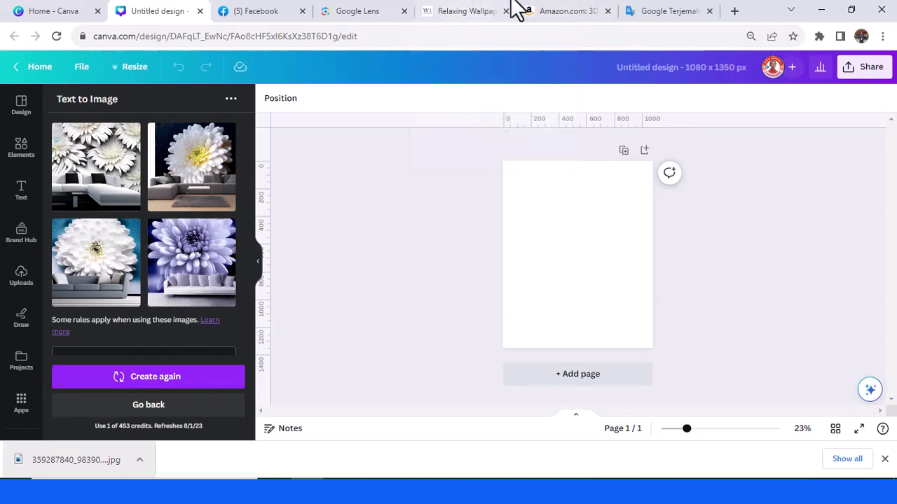
Compare the generated flower-and-sofa images with the Walls Republic and Amazon pages and the reference photo in Google Lens
{"action": "left_click", "coordinate": [459, 11]}
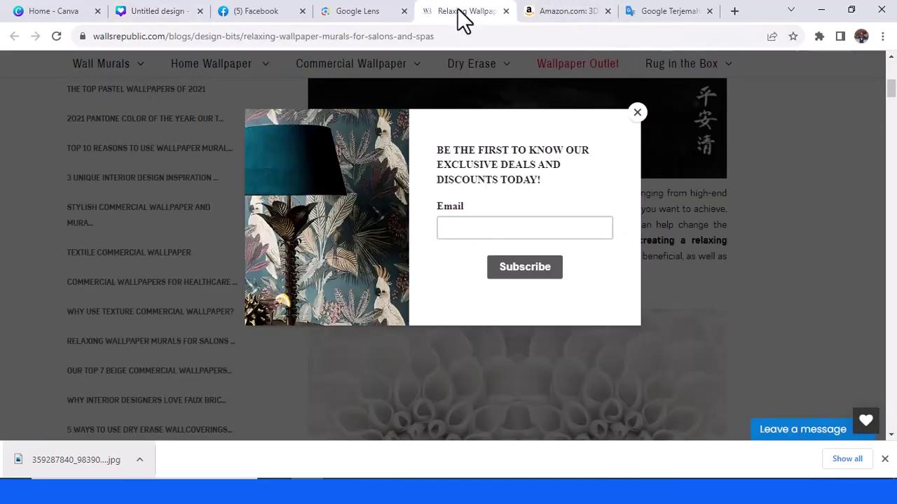
{"action": "left_click", "coordinate": [547, 13]}
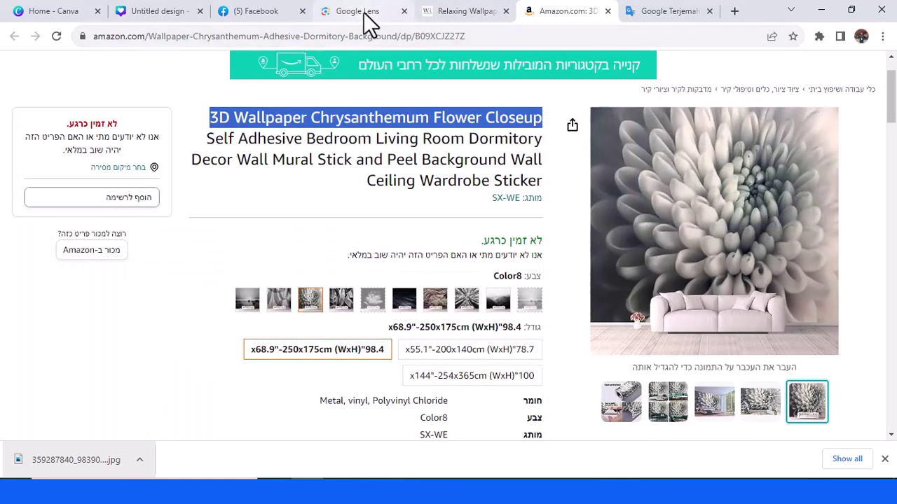
{"action": "left_click", "coordinate": [369, 19]}
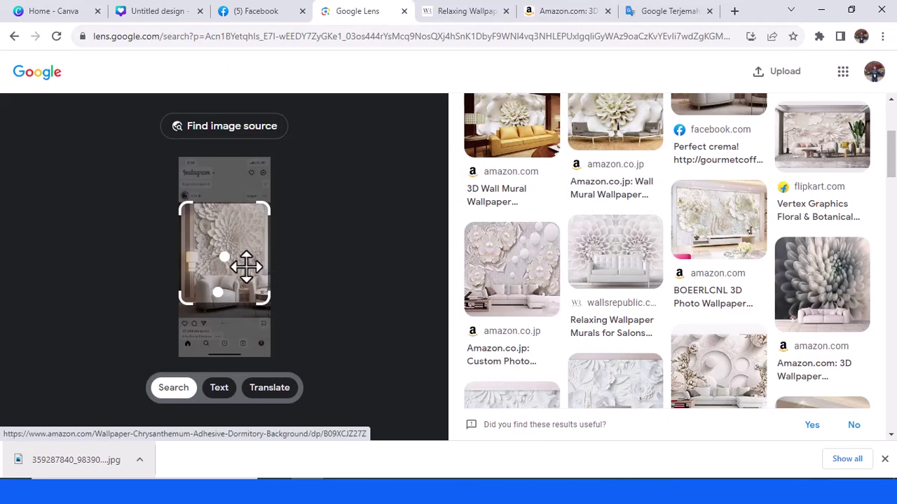
{"action": "left_click", "coordinate": [150, 11]}
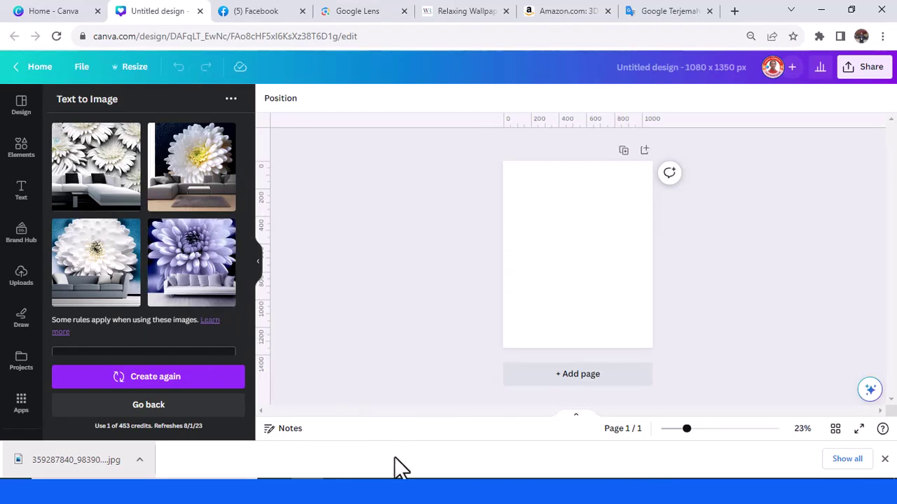
{"action": "scroll", "coordinate": [105, 277], "scroll_direction": "down", "scroll_amount": 1}
{"action": "scroll", "coordinate": [125, 279], "scroll_direction": "up", "scroll_amount": 1}
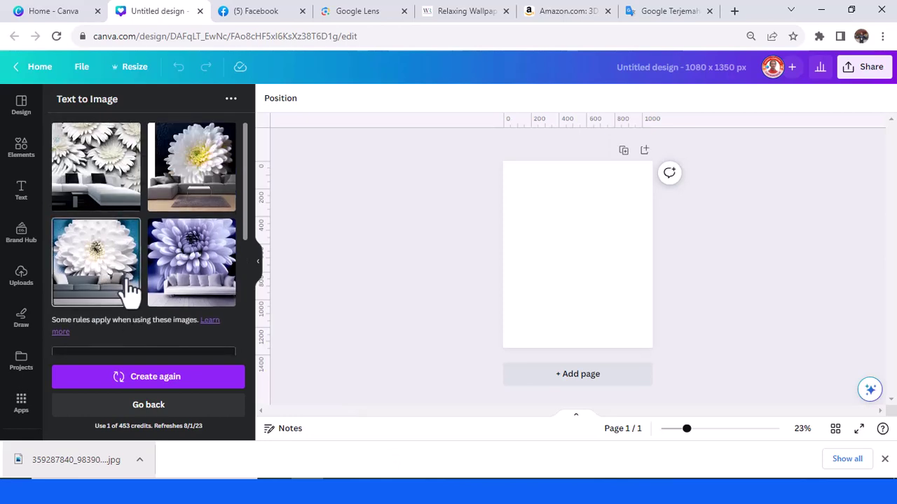
{"action": "left_click", "coordinate": [372, 12]}
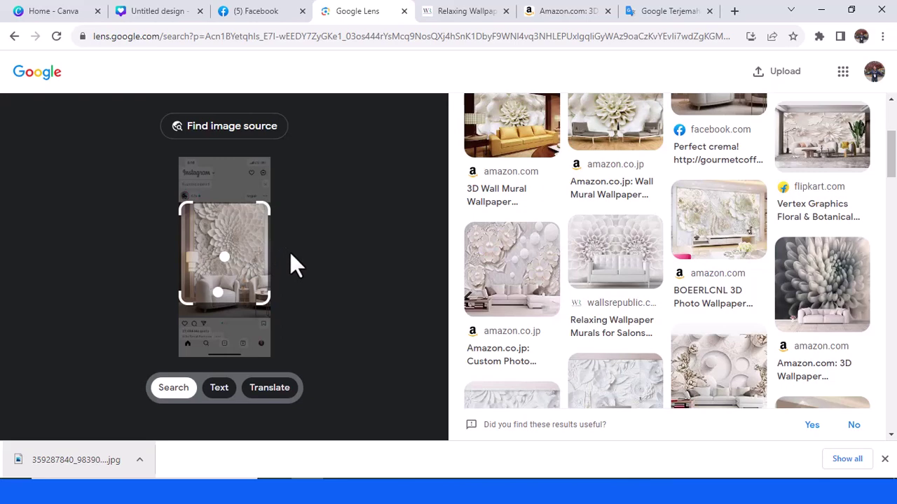
{"action": "left_click", "coordinate": [171, 14]}
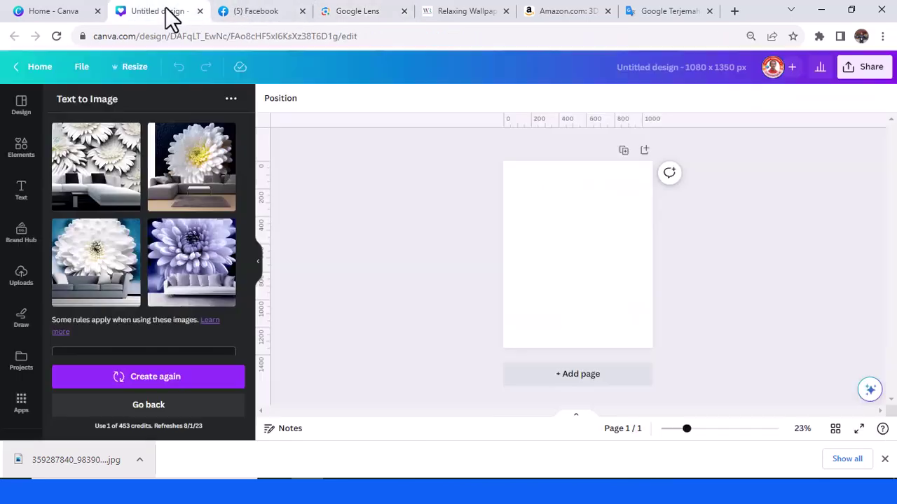
Change the image description to "3D embossed Wallpaper 1 white Chrysanthemum Flower Closeup living room" and generate a fresh set of images
{"action": "scroll", "coordinate": [142, 329], "scroll_direction": "down", "scroll_amount": 3}
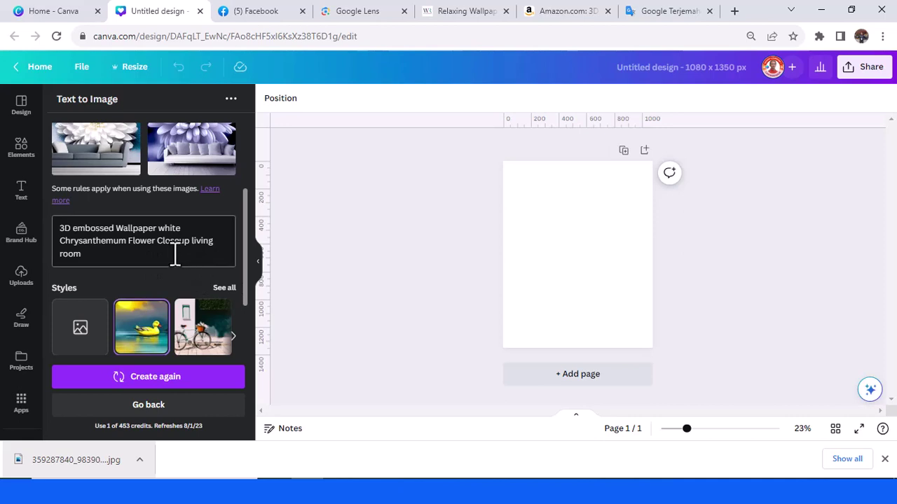
{"action": "scroll", "coordinate": [173, 253], "scroll_direction": "up", "scroll_amount": 1}
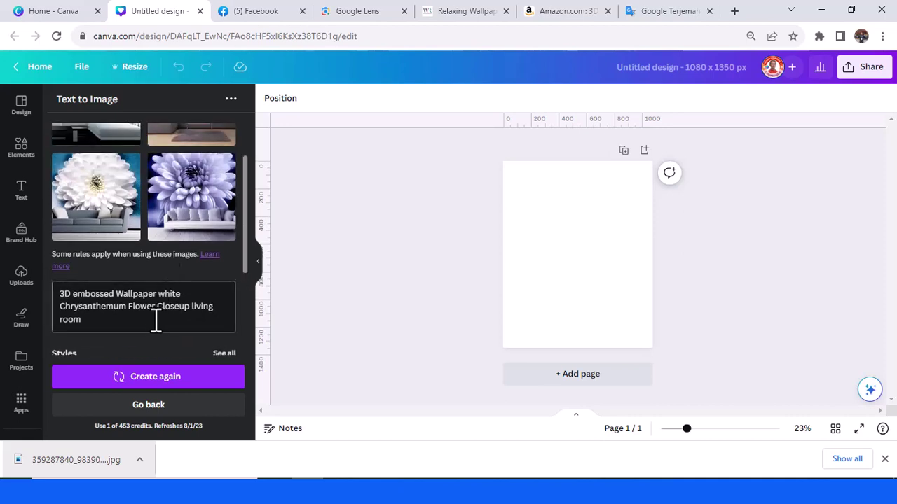
{"action": "scroll", "coordinate": [155, 321], "scroll_direction": "up", "scroll_amount": 1}
{"action": "scroll", "coordinate": [150, 321], "scroll_direction": "down", "scroll_amount": 1}
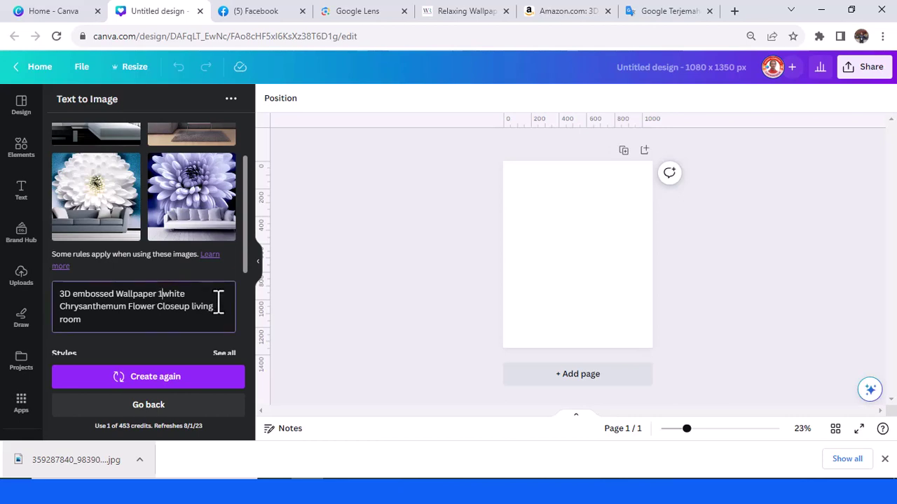
{"action": "left_click", "coordinate": [184, 379]}
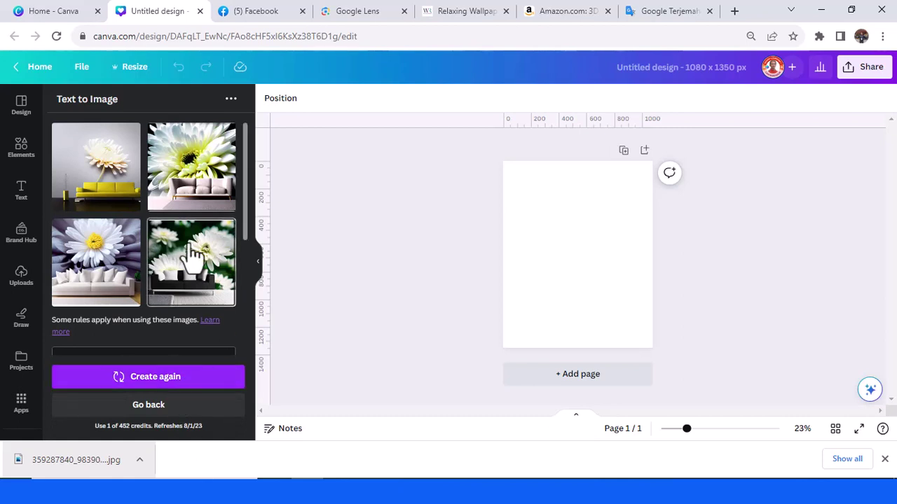
Place the generated white flower image with the white sofa on the page, enlarge it to about 1,201 × 1,201, and shift it downward
{"action": "left_click", "coordinate": [200, 187]}
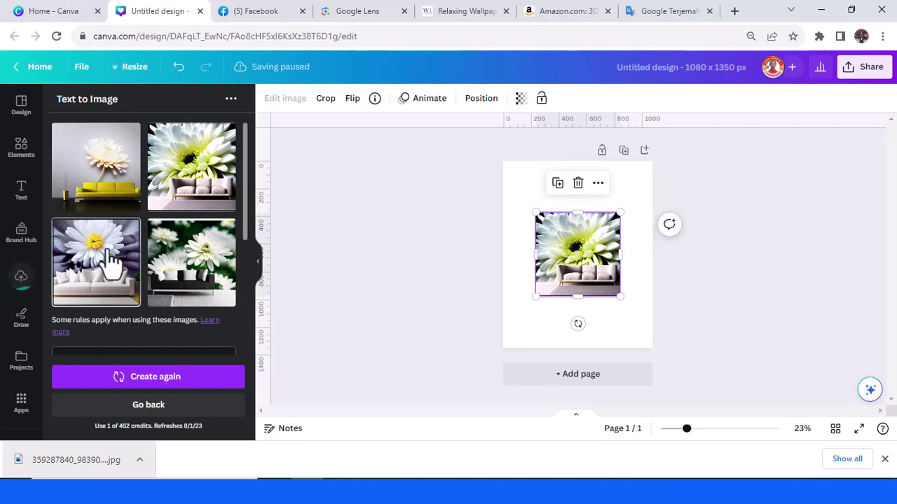
{"action": "left_click_drag", "start_coordinate": [597, 274], "coordinate": [575, 317]}
{"action": "left_click_drag", "start_coordinate": [591, 249], "coordinate": [697, 192]}
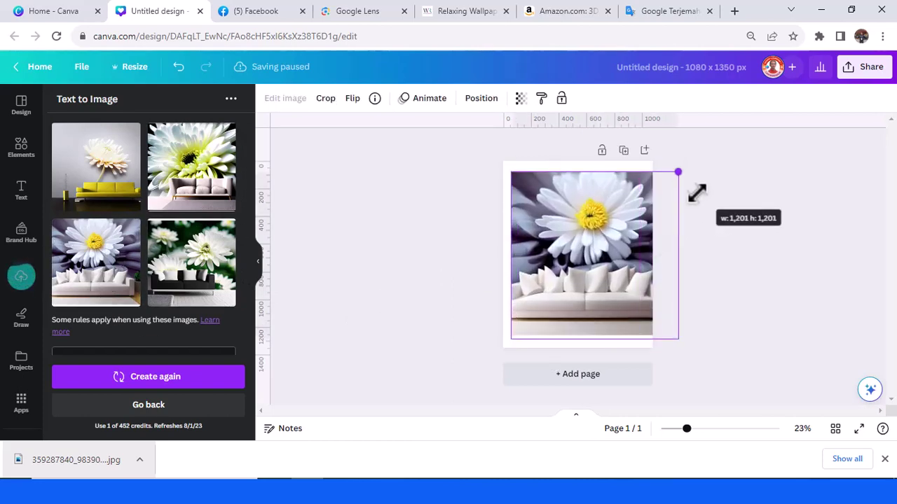
{"action": "left_click_drag", "start_coordinate": [590, 254], "coordinate": [632, 279]}
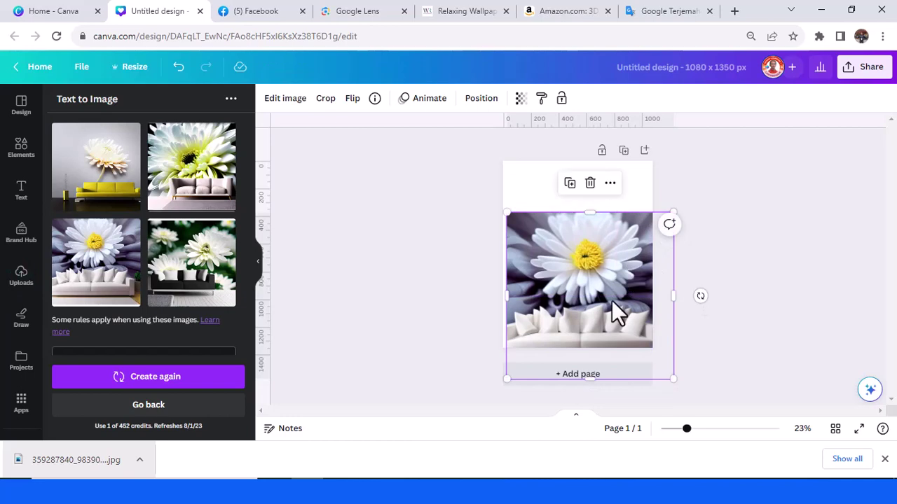
Review the current description against the Amazon title, and look through the Google Lens matches for other embossed flower wallpapers
{"action": "scroll", "coordinate": [234, 314], "scroll_direction": "down", "scroll_amount": 1}
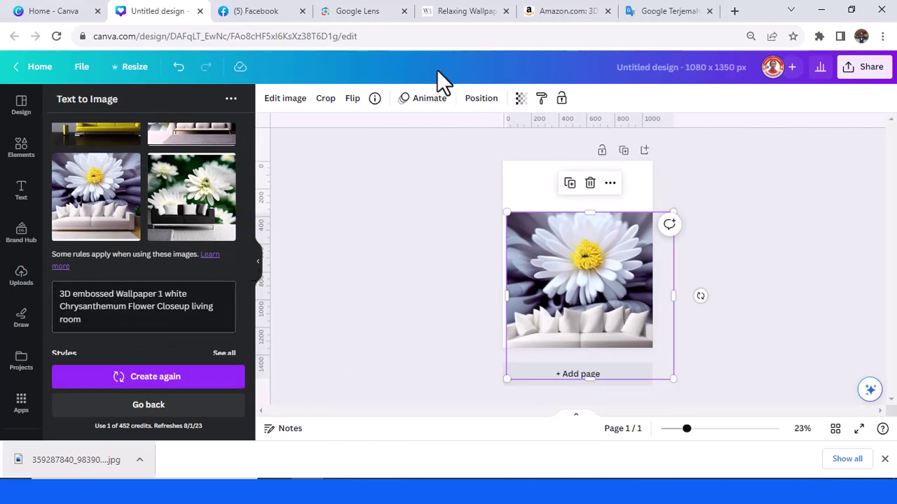
{"action": "left_click", "coordinate": [567, 13]}
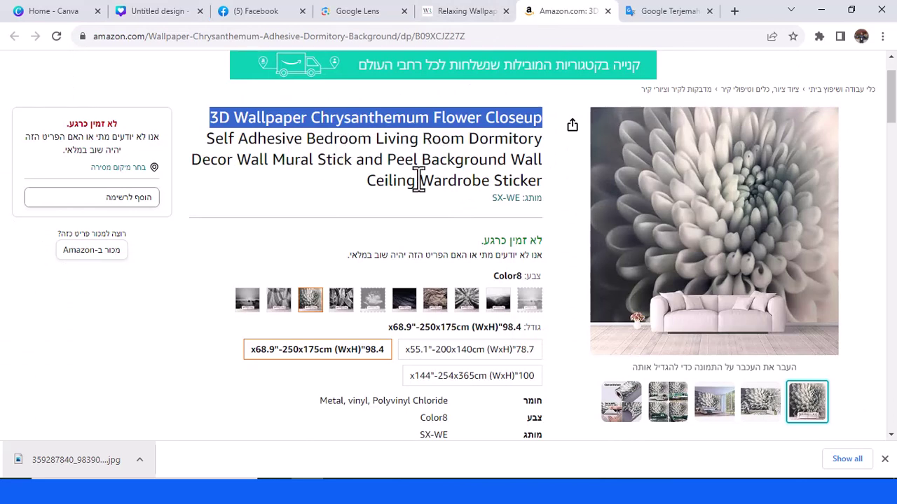
{"action": "left_click", "coordinate": [358, 11]}
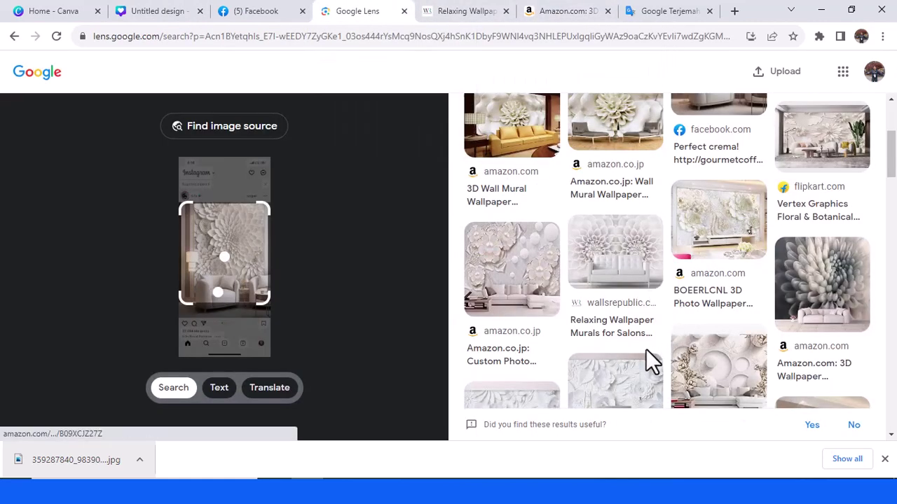
{"action": "scroll", "coordinate": [634, 265], "scroll_direction": "down", "scroll_amount": 1}
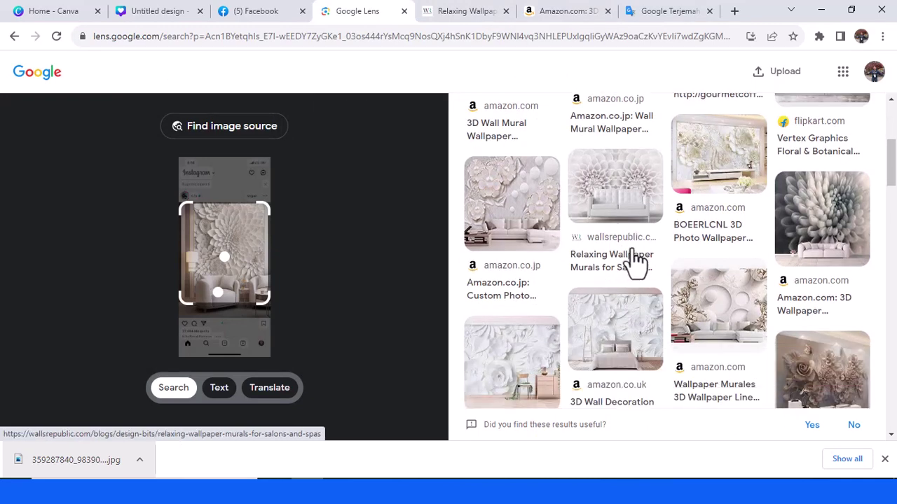
{"action": "scroll", "coordinate": [634, 261], "scroll_direction": "down", "scroll_amount": 4}
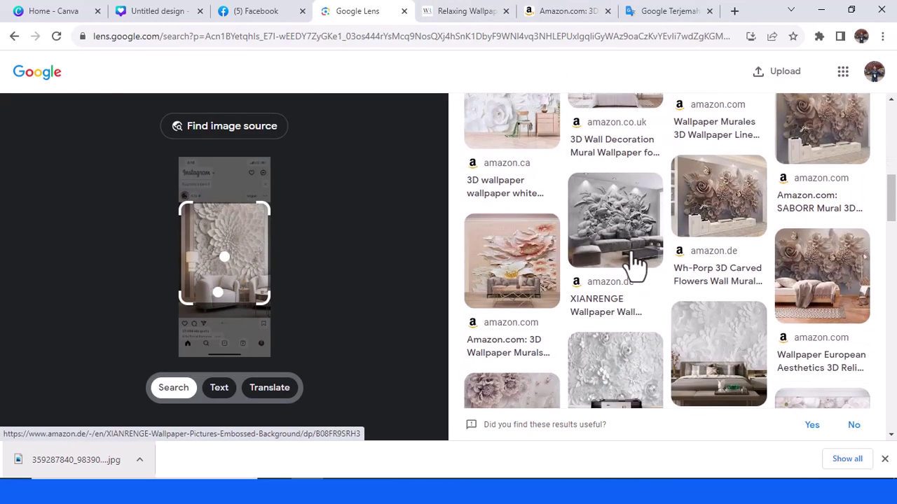
{"action": "scroll", "coordinate": [634, 260], "scroll_direction": "down", "scroll_amount": 2}
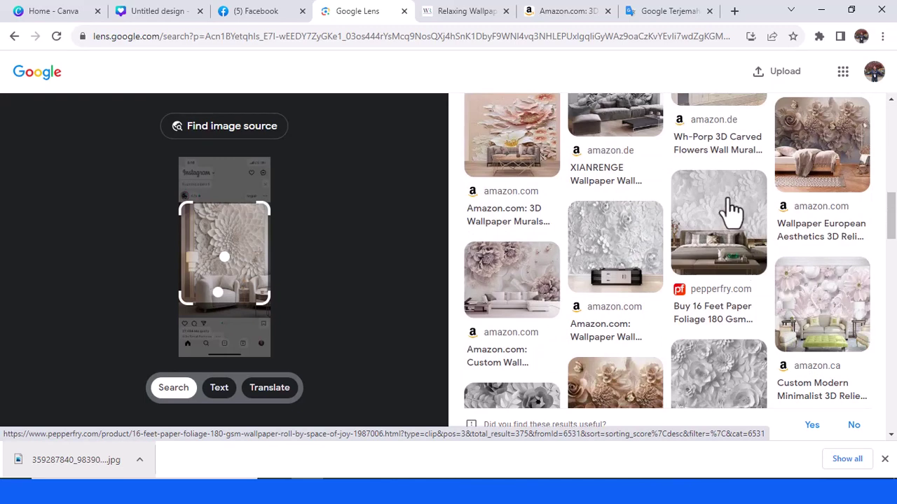
Try to view the Pepperfry foliage wallpaper match in a new browser tab, and close that tab
{"action": "right_click", "coordinate": [736, 201]}
{"action": "left_click", "coordinate": [755, 205]}
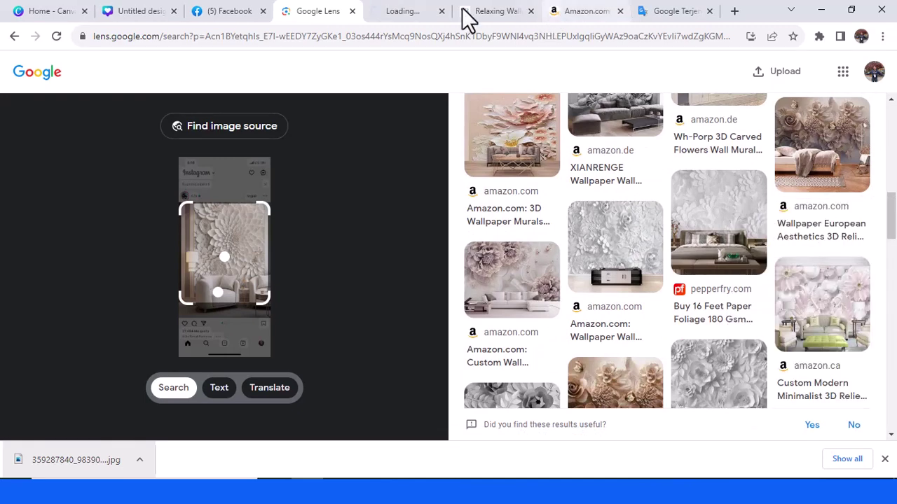
{"action": "left_click", "coordinate": [425, 16]}
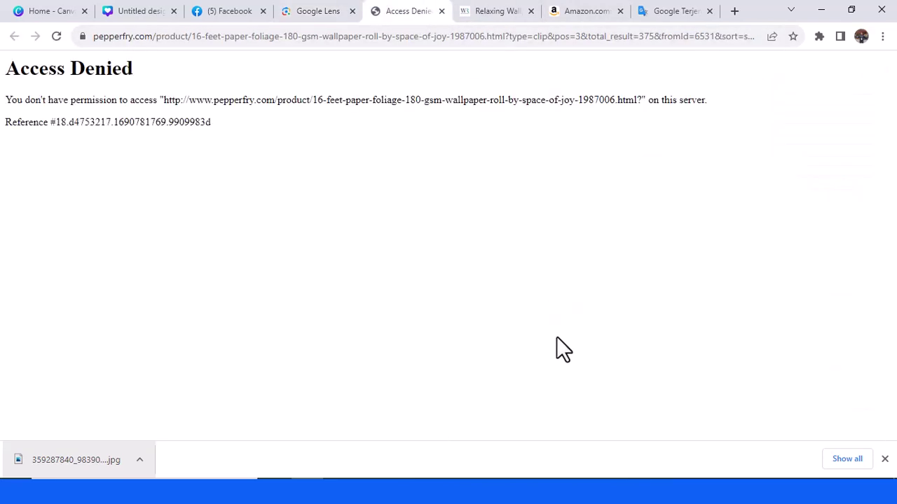
{"action": "left_click", "coordinate": [441, 11]}
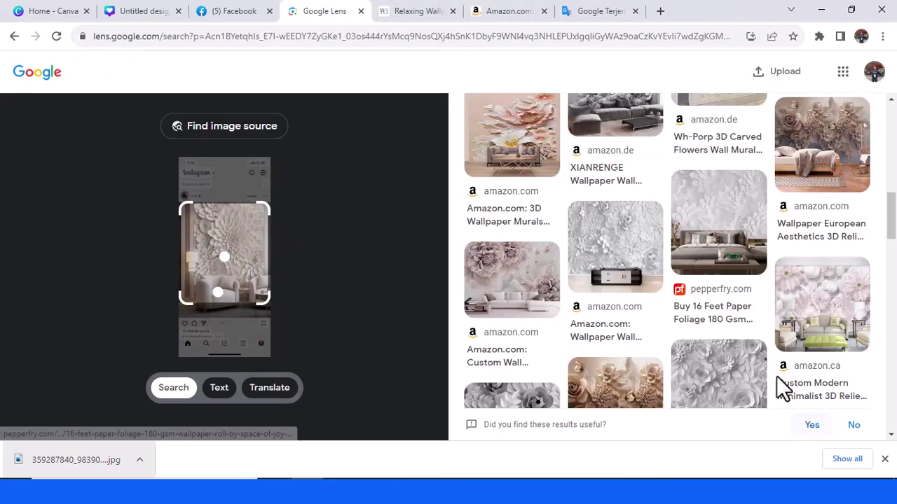
Look further through the Google Lens matches and open the "Assaf - Etsy UK" flower mural result in a new tab
{"action": "scroll", "coordinate": [716, 342], "scroll_direction": "down", "scroll_amount": 4}
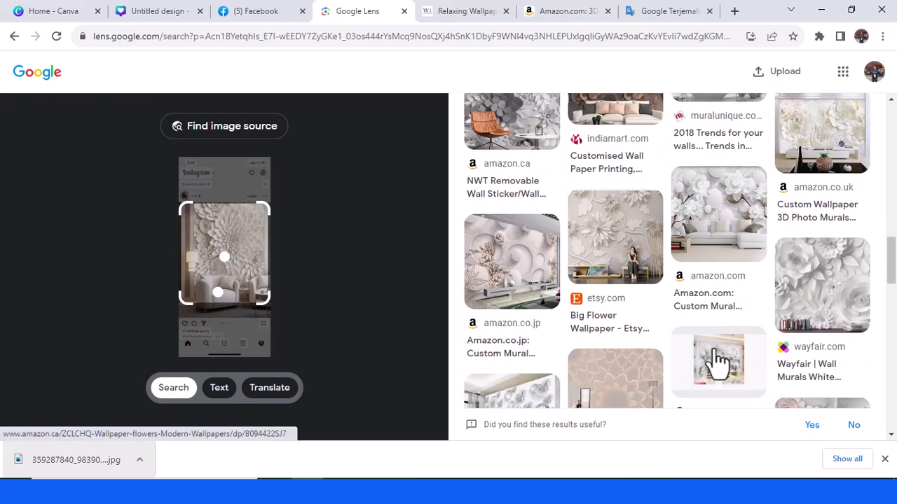
{"action": "scroll", "coordinate": [717, 360], "scroll_direction": "down", "scroll_amount": 2}
{"action": "scroll", "coordinate": [718, 362], "scroll_direction": "down", "scroll_amount": 1}
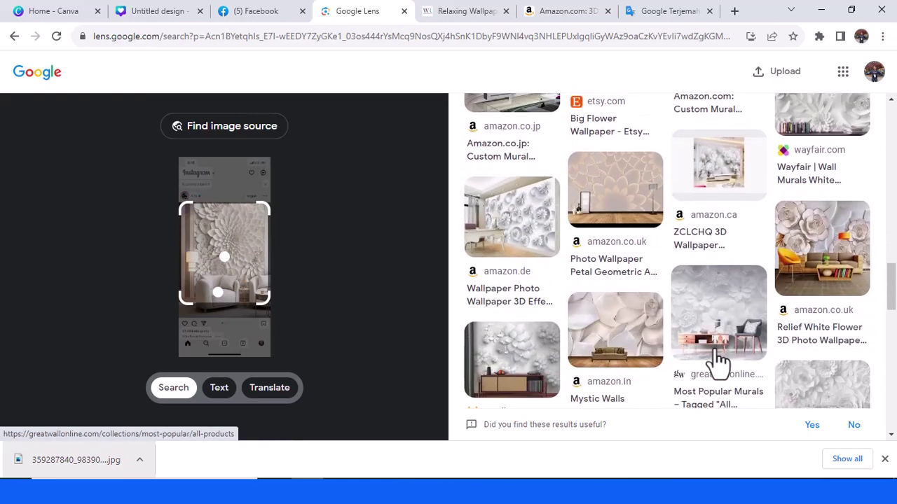
{"action": "scroll", "coordinate": [719, 361], "scroll_direction": "down", "scroll_amount": 1}
{"action": "scroll", "coordinate": [718, 361], "scroll_direction": "down", "scroll_amount": 1}
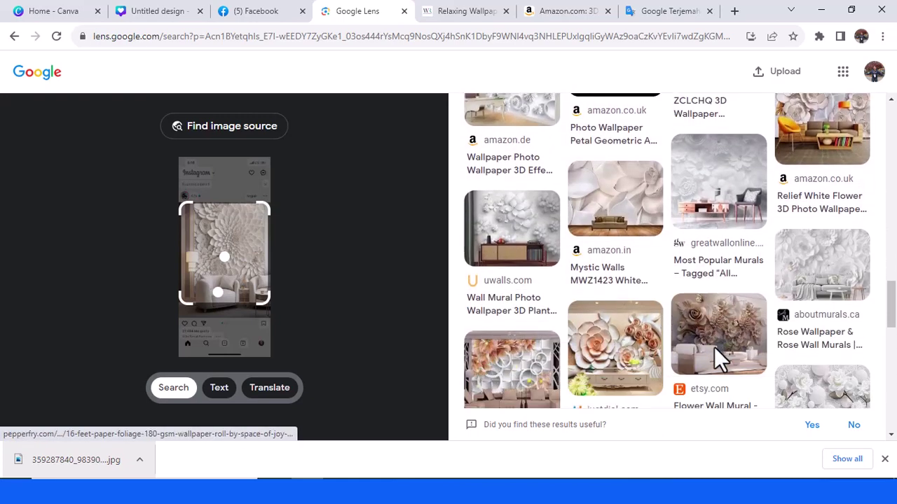
{"action": "scroll", "coordinate": [729, 360], "scroll_direction": "down", "scroll_amount": 3}
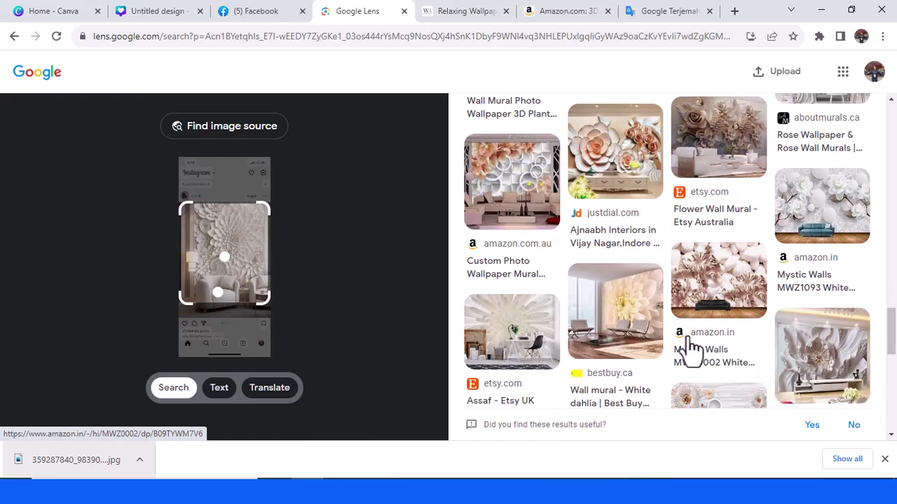
{"action": "scroll", "coordinate": [694, 336], "scroll_direction": "down", "scroll_amount": 1}
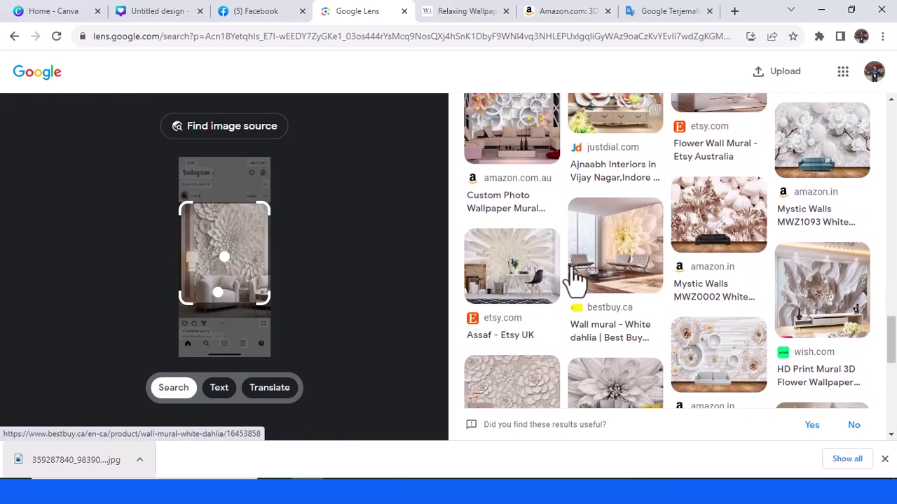
{"action": "scroll", "coordinate": [541, 256], "scroll_direction": "down", "scroll_amount": 1}
{"action": "right_click", "coordinate": [543, 190]}
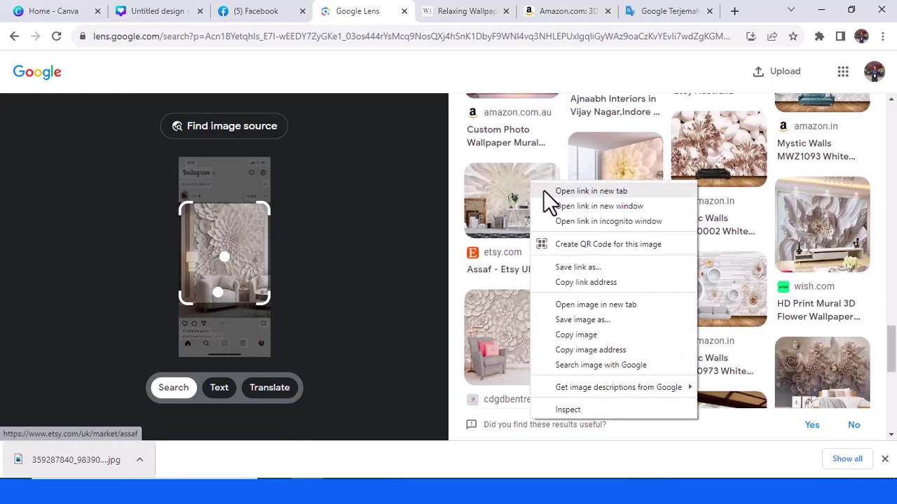
{"action": "left_click", "coordinate": [556, 193]}
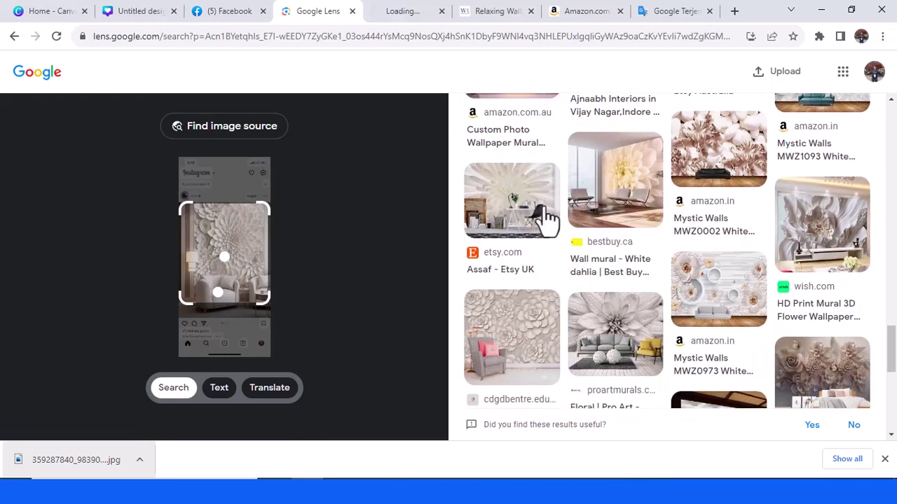
Look through the Etsy "Assaf" listings for a flower wall mural matching the reference
{"action": "left_click", "coordinate": [399, 11]}
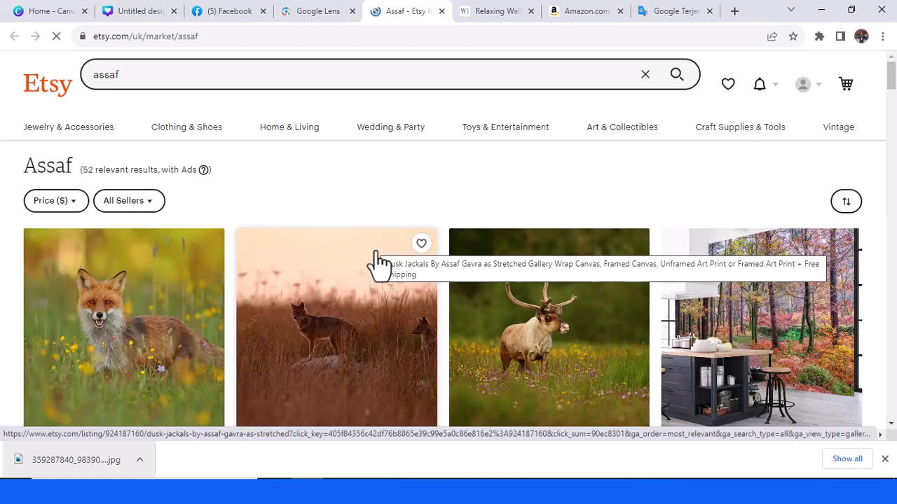
{"action": "scroll", "coordinate": [378, 263], "scroll_direction": "down", "scroll_amount": 5}
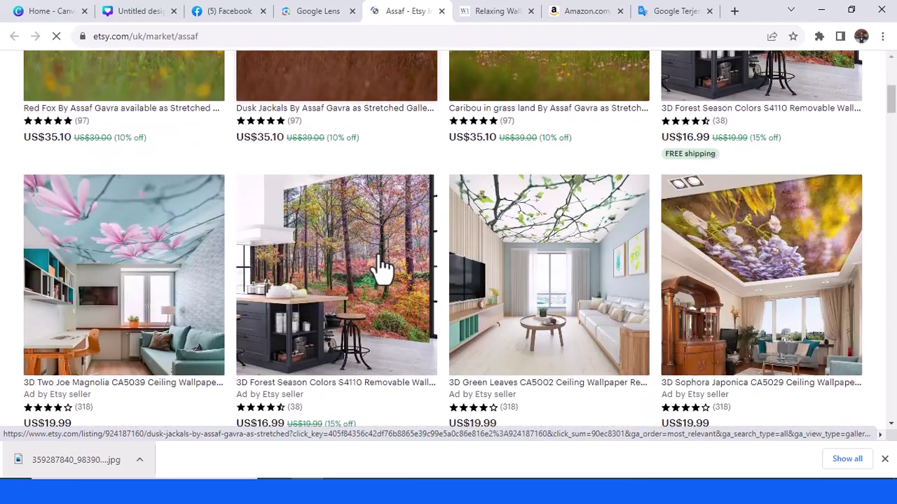
{"action": "scroll", "coordinate": [382, 268], "scroll_direction": "down", "scroll_amount": 1}
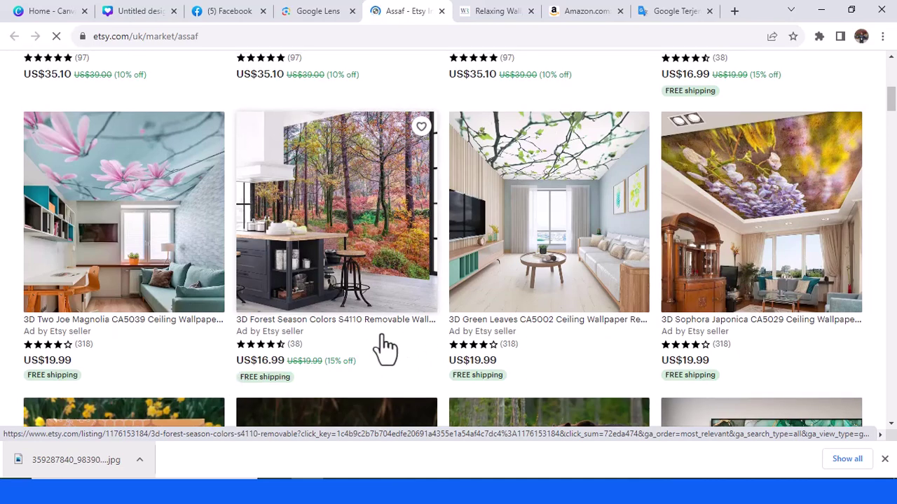
{"action": "scroll", "coordinate": [382, 348], "scroll_direction": "down", "scroll_amount": 5}
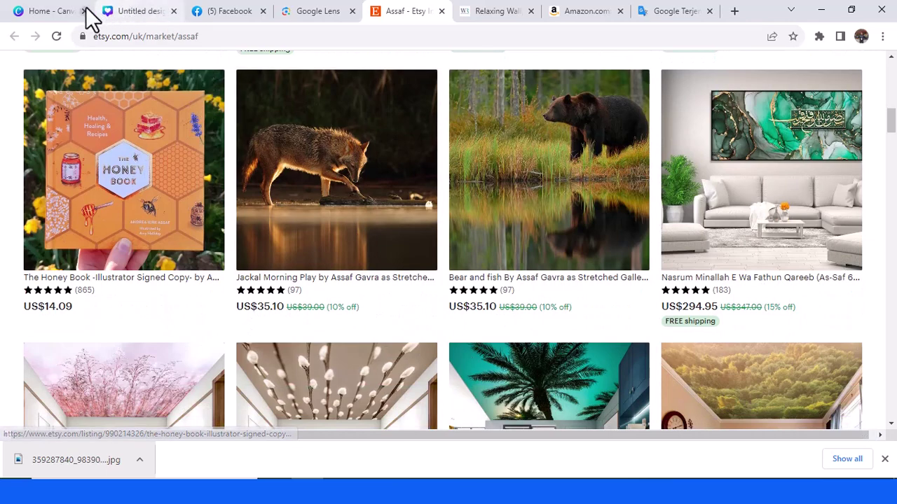
Return to the Canva design, change the flower colour in the description from white to green, and generate new images
{"action": "left_click", "coordinate": [137, 12]}
{"action": "scroll", "coordinate": [124, 270], "scroll_direction": "up", "scroll_amount": 1}
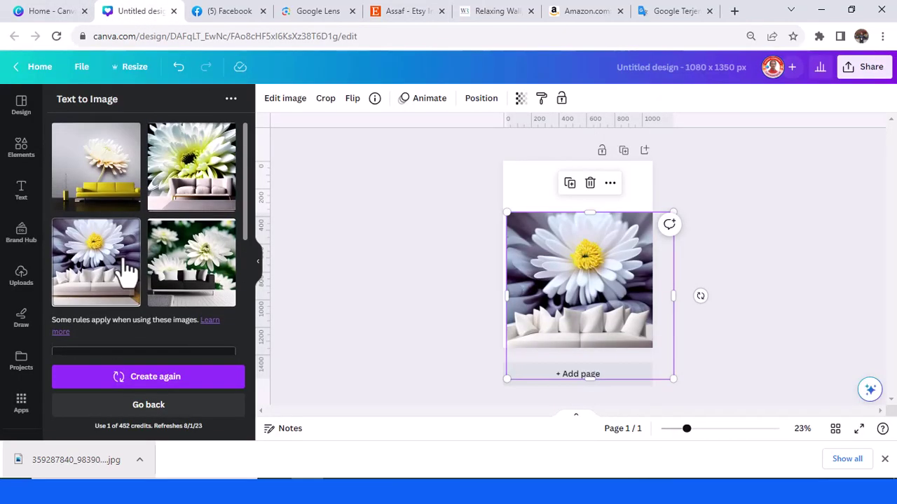
{"action": "scroll", "coordinate": [139, 280], "scroll_direction": "down", "scroll_amount": 2}
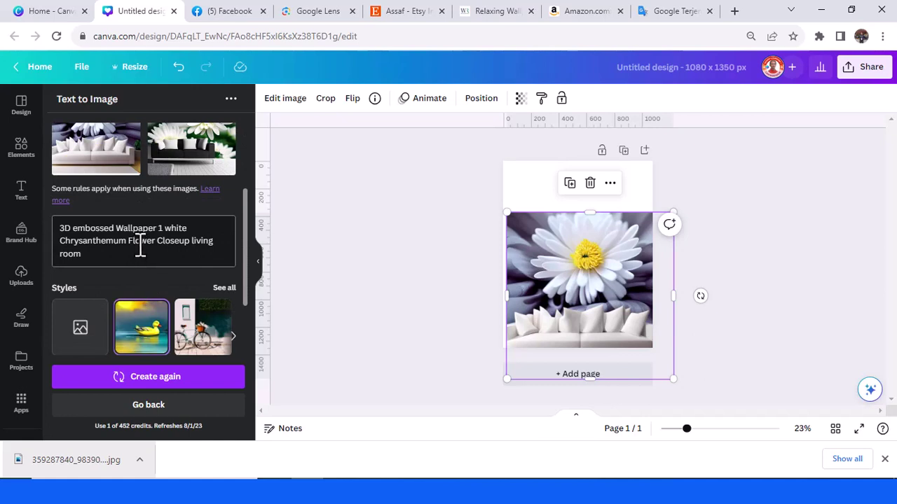
{"action": "scroll", "coordinate": [133, 266], "scroll_direction": "up", "scroll_amount": 3}
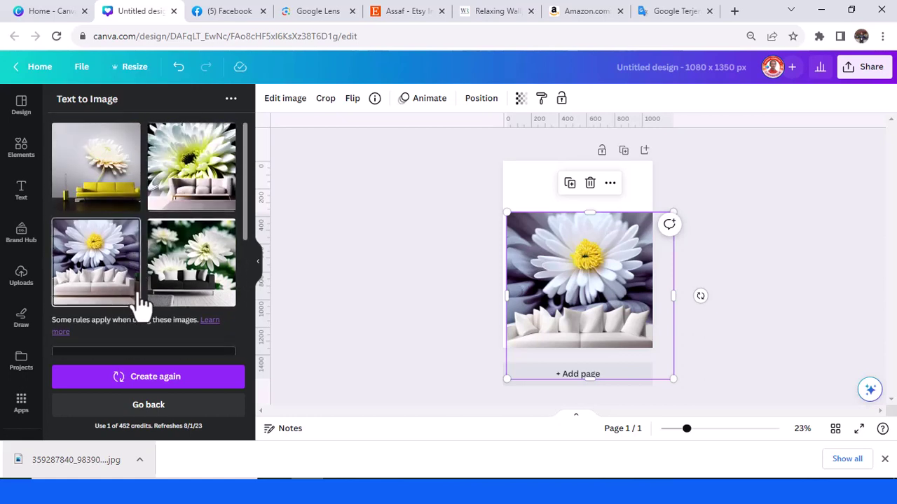
{"action": "scroll", "coordinate": [144, 298], "scroll_direction": "down", "scroll_amount": 2}
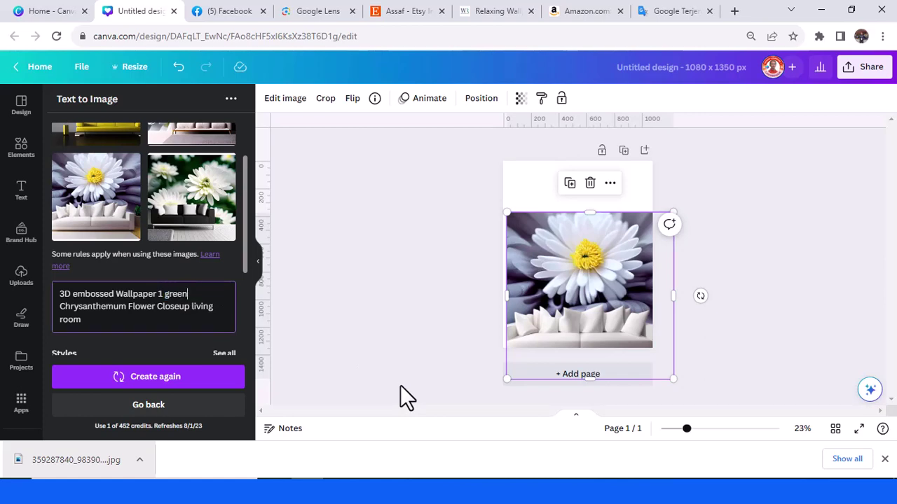
{"action": "left_click", "coordinate": [204, 376]}
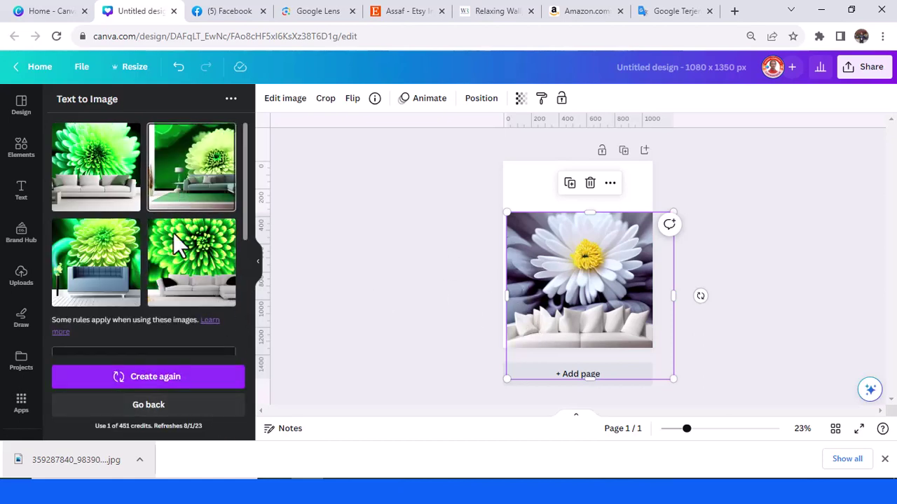
Place the generated green flower image with the grey corner sofa, enlarge it to about 1,086 × 1,086, and move it over the white flower image
{"action": "key", "text": "ctrl+v"}
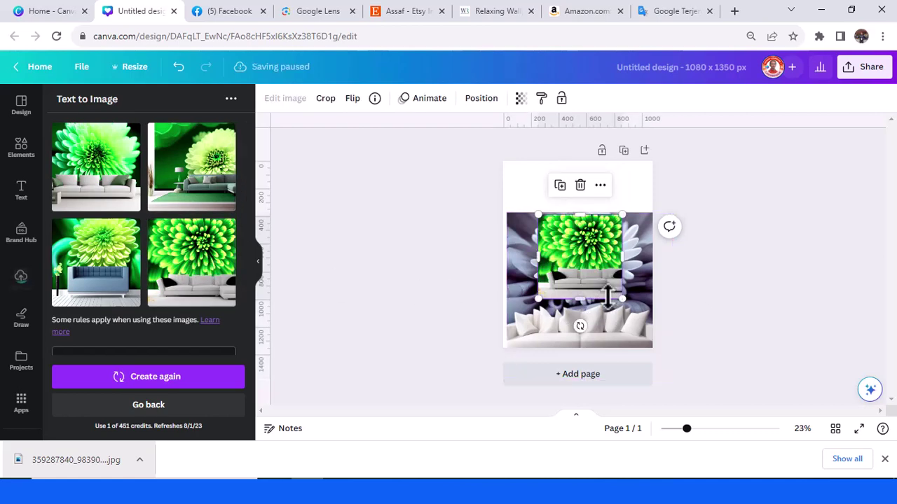
{"action": "left_click_drag", "start_coordinate": [656, 378], "coordinate": [670, 384]}
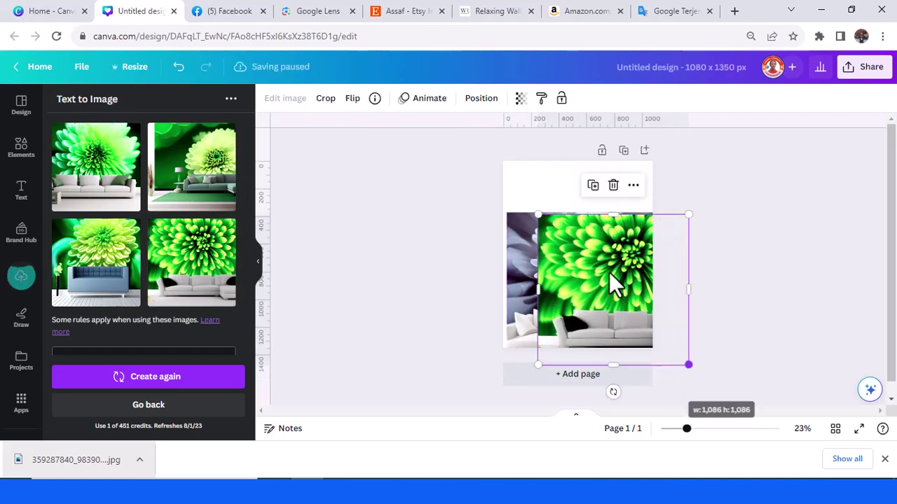
{"action": "left_click_drag", "start_coordinate": [609, 272], "coordinate": [566, 253]}
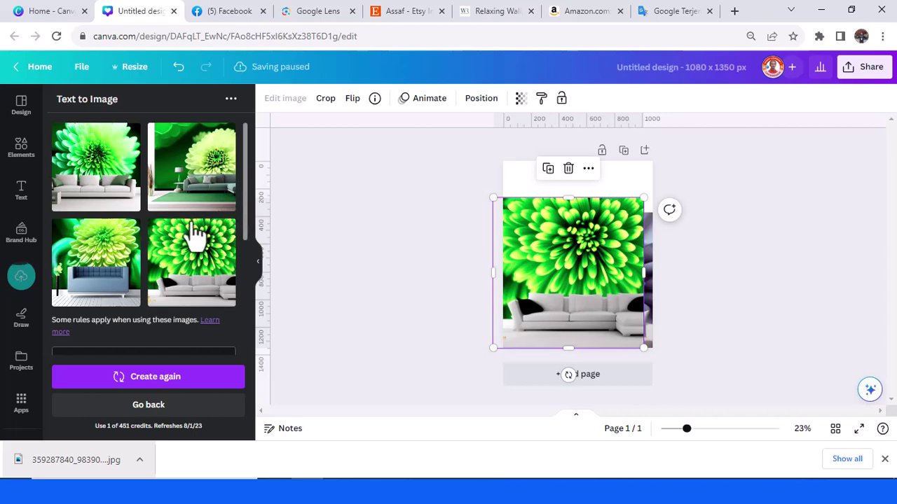
Add "petals" after "Flower" in the image description and generate the images again
{"action": "scroll", "coordinate": [176, 245], "scroll_direction": "down", "scroll_amount": 2}
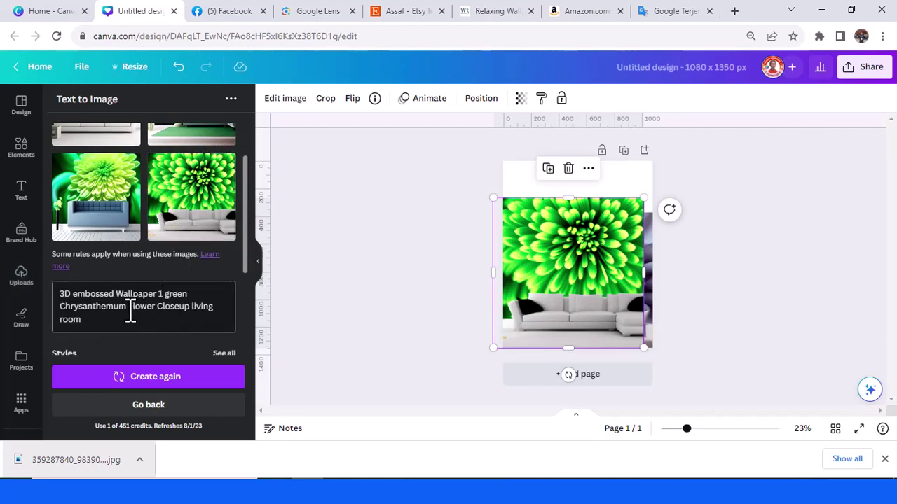
{"action": "left_click", "coordinate": [159, 312]}
{"action": "type", "text": "peta"}
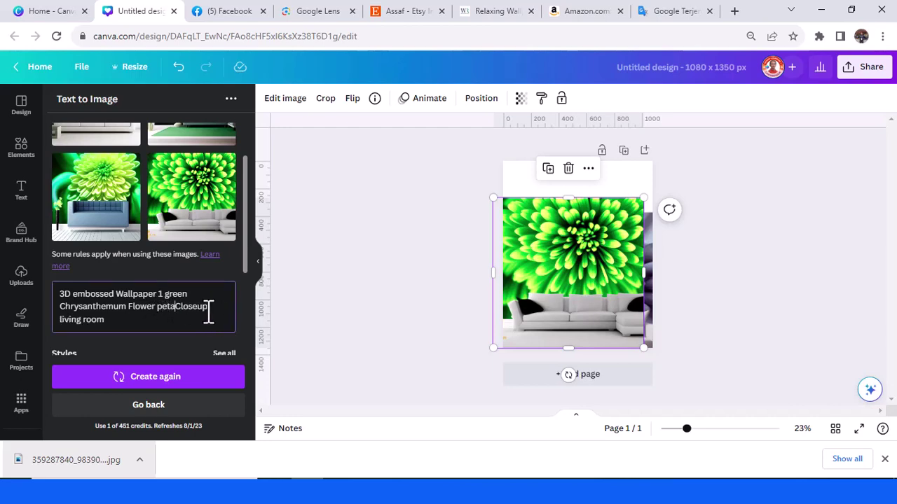
{"action": "type", "text": "ls"}
{"action": "left_click", "coordinate": [176, 394]}
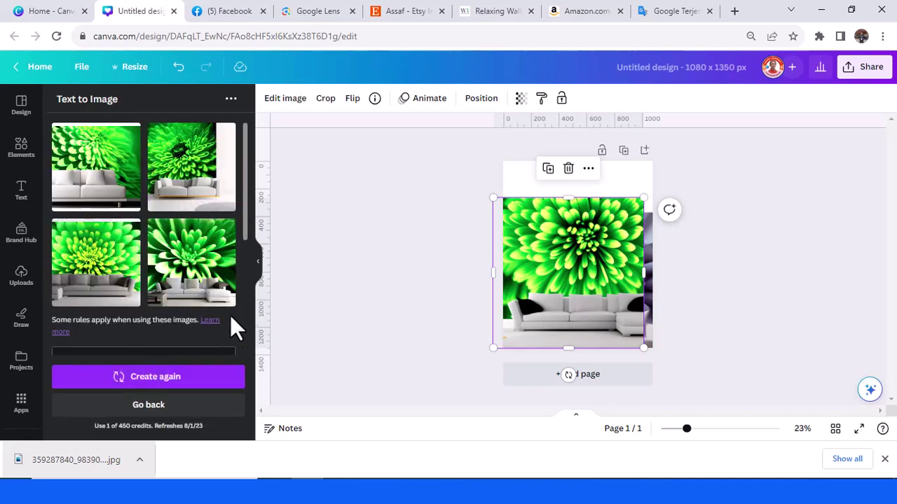
Switch to Facebook, return to the chat with the reference pictures, and open the orange flower wall picture
{"action": "left_click", "coordinate": [223, 12]}
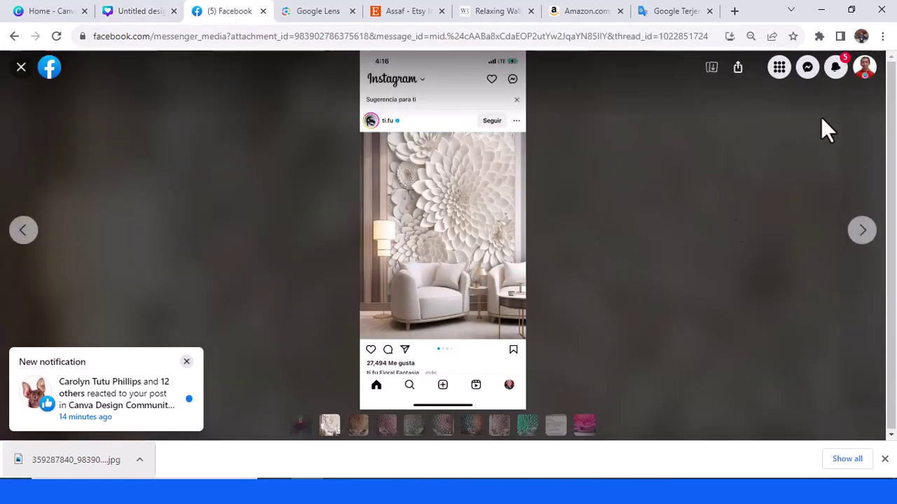
{"action": "left_click", "coordinate": [21, 68]}
{"action": "left_click", "coordinate": [22, 70]}
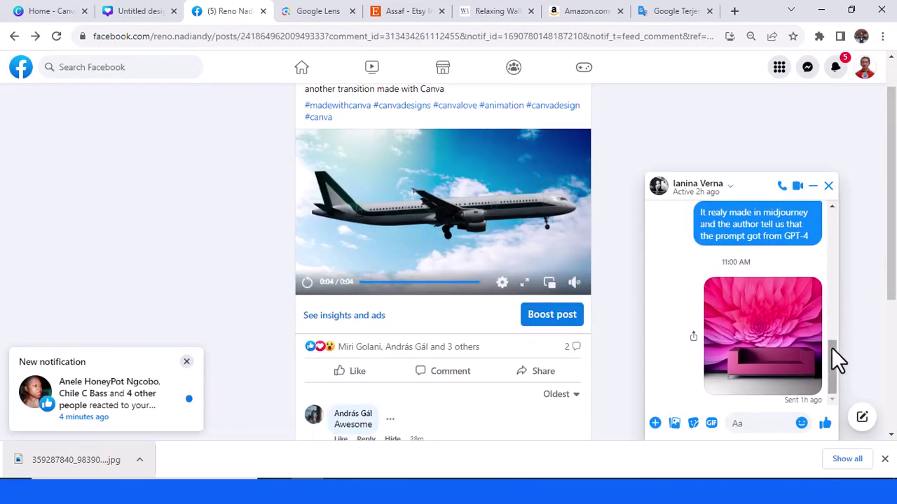
{"action": "left_click_drag", "start_coordinate": [832, 347], "coordinate": [833, 193]}
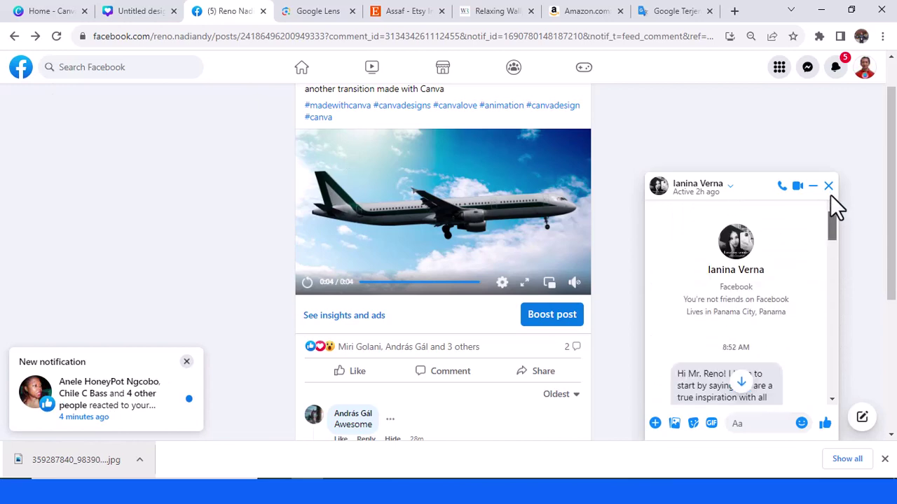
{"action": "scroll", "coordinate": [782, 284], "scroll_direction": "down", "scroll_amount": 3}
{"action": "scroll", "coordinate": [783, 285], "scroll_direction": "down", "scroll_amount": 3}
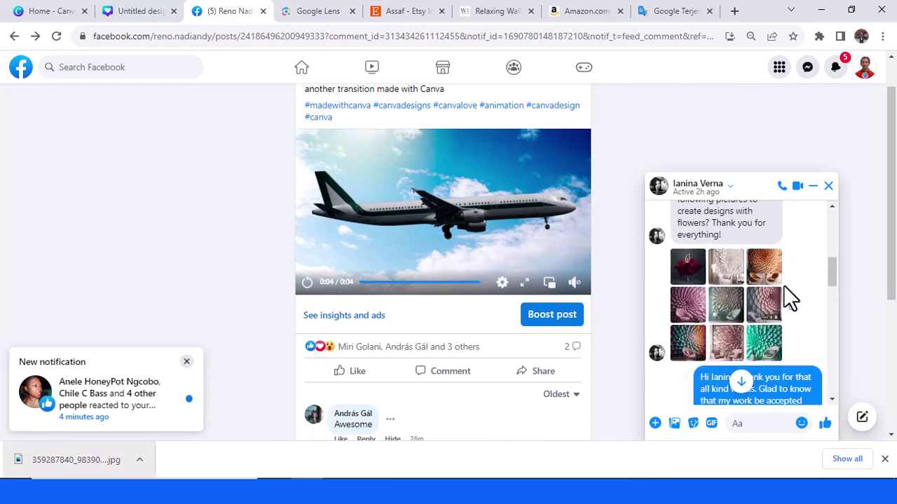
{"action": "left_click", "coordinate": [766, 269]}
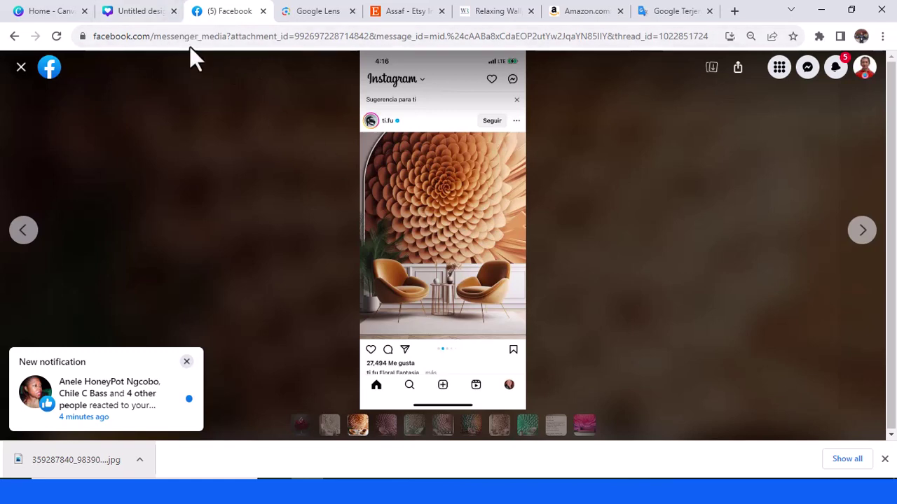
Back in Canva, add a second page and place the dark-centred green flower image with the white side wall, enlarged to cover the page
{"action": "left_click", "coordinate": [148, 10]}
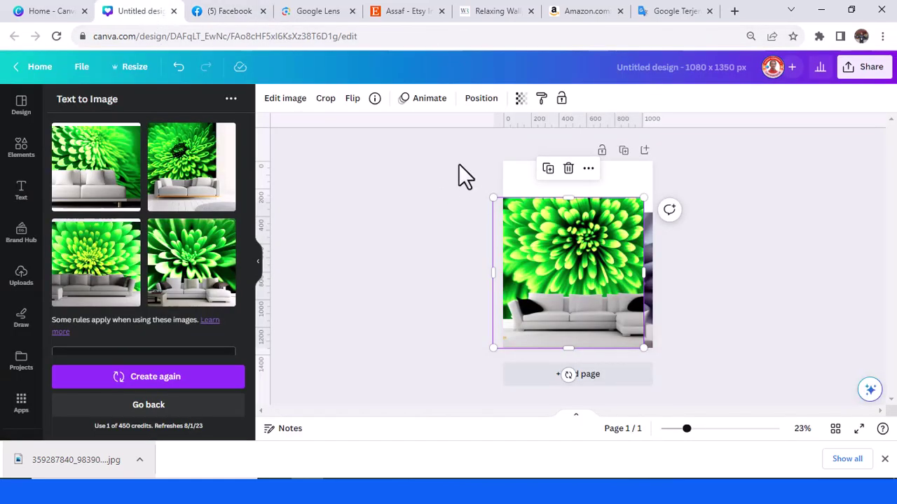
{"action": "left_click", "coordinate": [591, 376]}
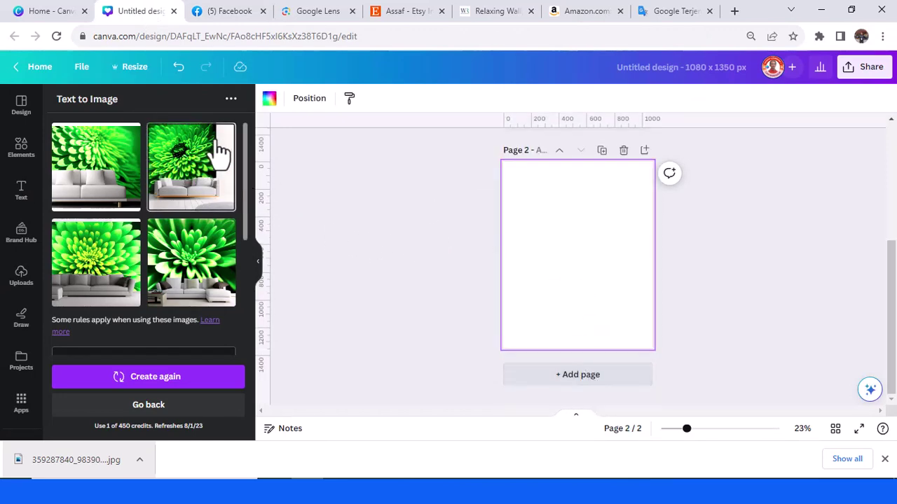
{"action": "left_click", "coordinate": [233, 181]}
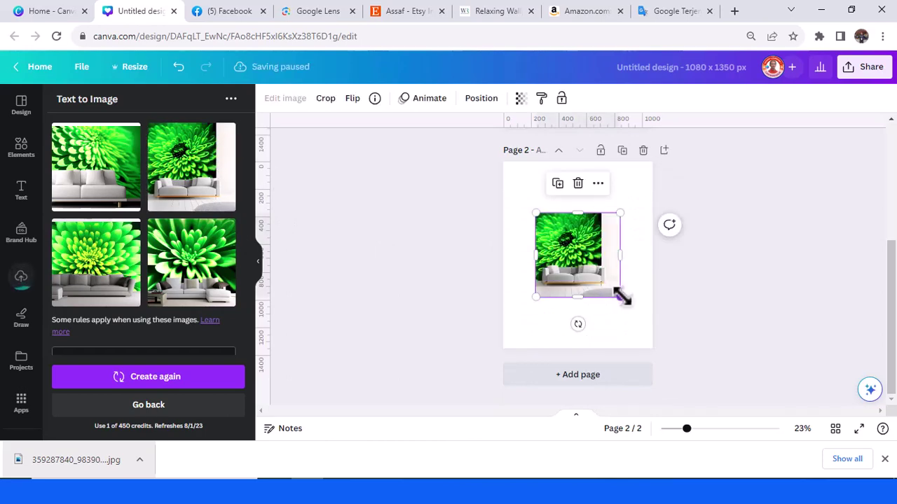
{"action": "left_click_drag", "start_coordinate": [621, 297], "coordinate": [671, 348]}
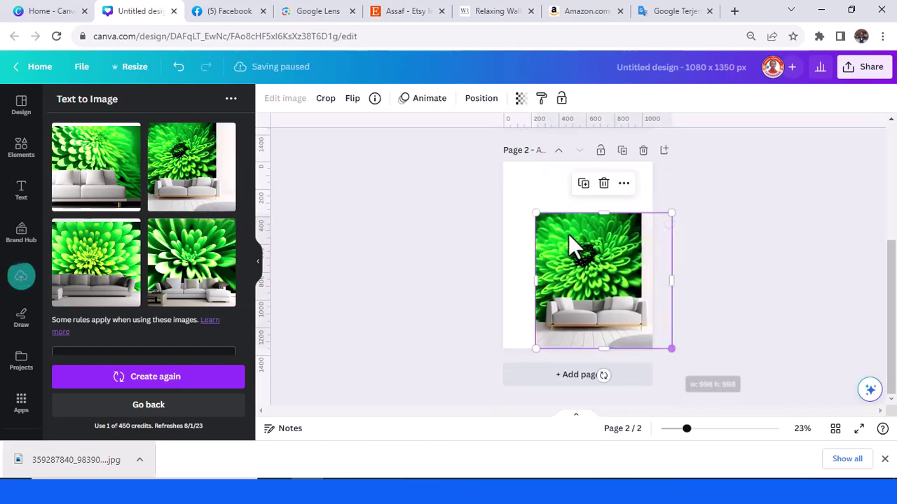
{"action": "left_click_drag", "start_coordinate": [534, 213], "coordinate": [477, 160]}
Add a third page and place the yellow-centred green flower image with the dark grey sofa, enlarged to cover the page
{"action": "left_click", "coordinate": [613, 379]}
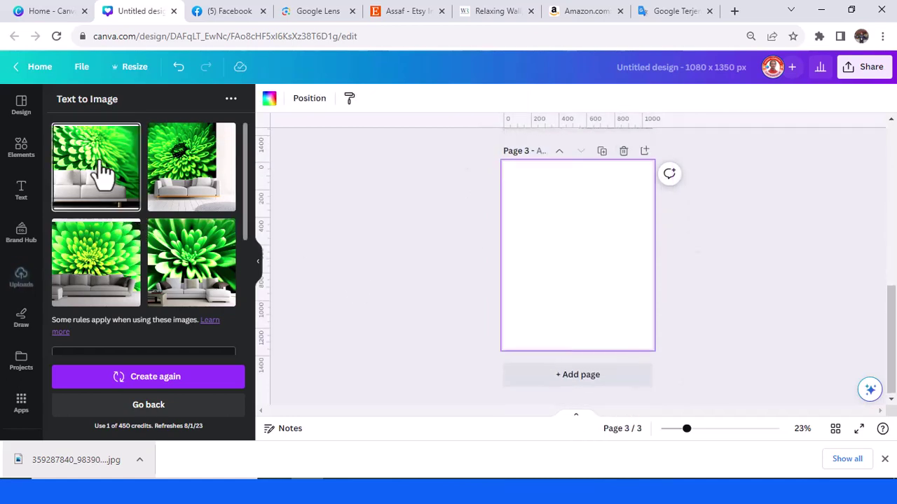
{"action": "left_click", "coordinate": [111, 261]}
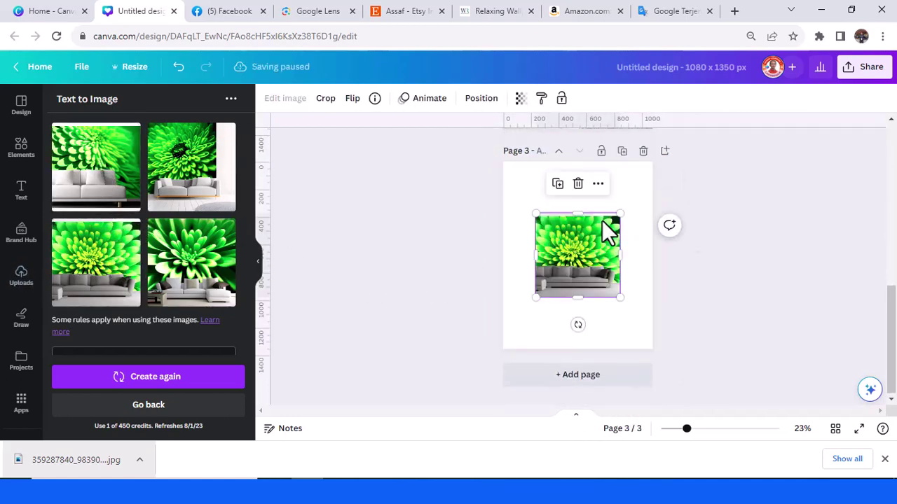
{"action": "left_click_drag", "start_coordinate": [620, 297], "coordinate": [671, 359]}
{"action": "left_click_drag", "start_coordinate": [535, 214], "coordinate": [468, 160]}
Compare the third page with the orange flower reference on Facebook, and review the description and generated images in Canva
{"action": "left_click", "coordinate": [232, 12]}
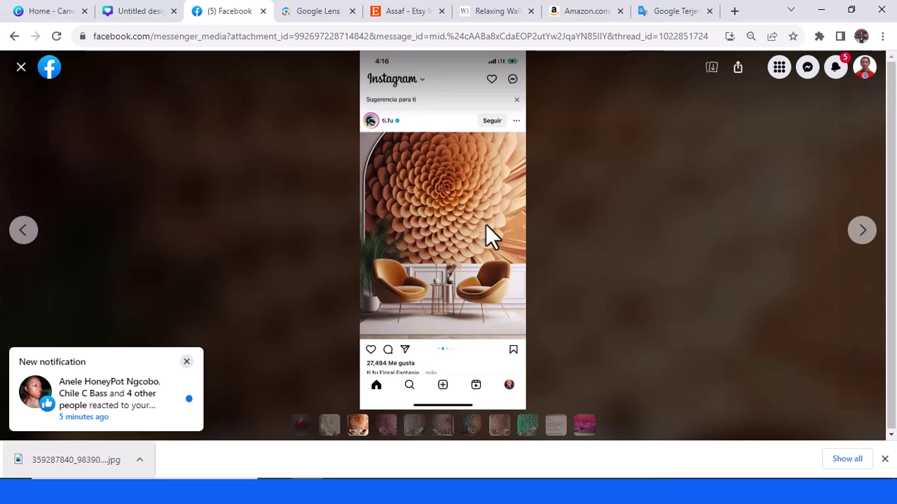
{"action": "left_click", "coordinate": [144, 14]}
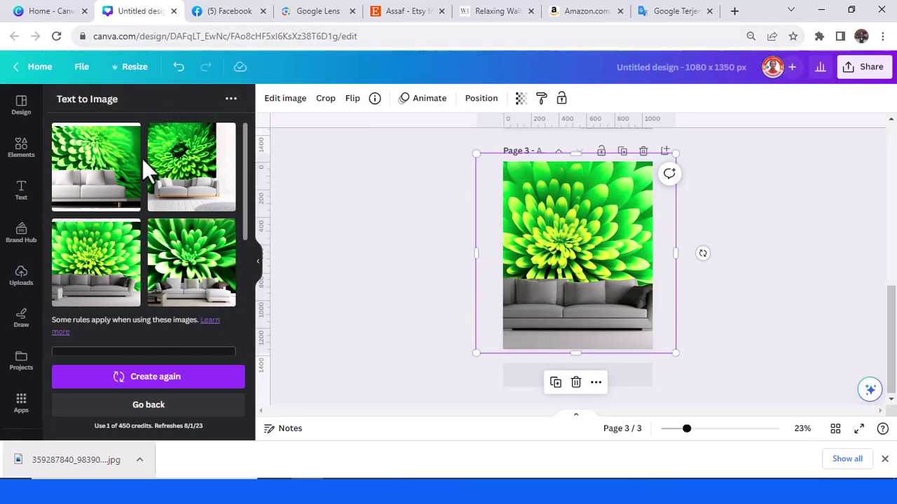
{"action": "scroll", "coordinate": [157, 201], "scroll_direction": "down", "scroll_amount": 2}
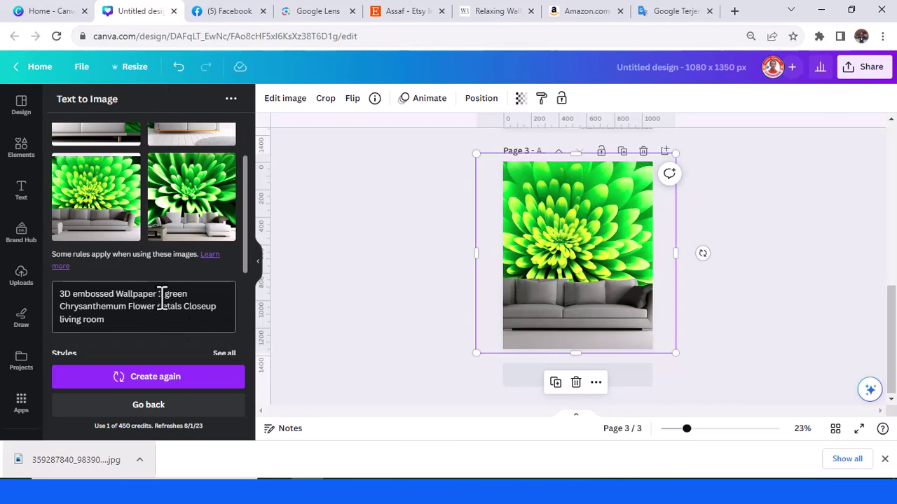
{"action": "left_click", "coordinate": [162, 295]}
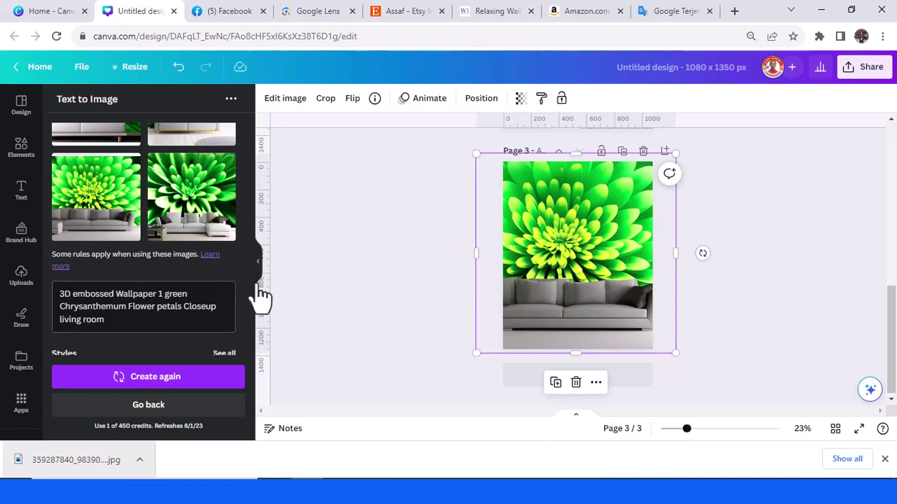
{"action": "scroll", "coordinate": [200, 287], "scroll_direction": "up", "scroll_amount": 2}
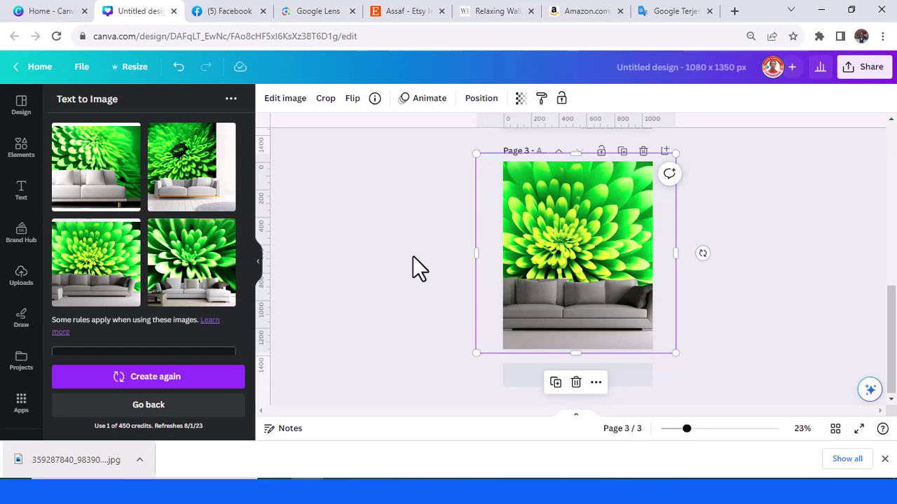
{"action": "scroll", "coordinate": [174, 327], "scroll_direction": "down", "scroll_amount": 2}
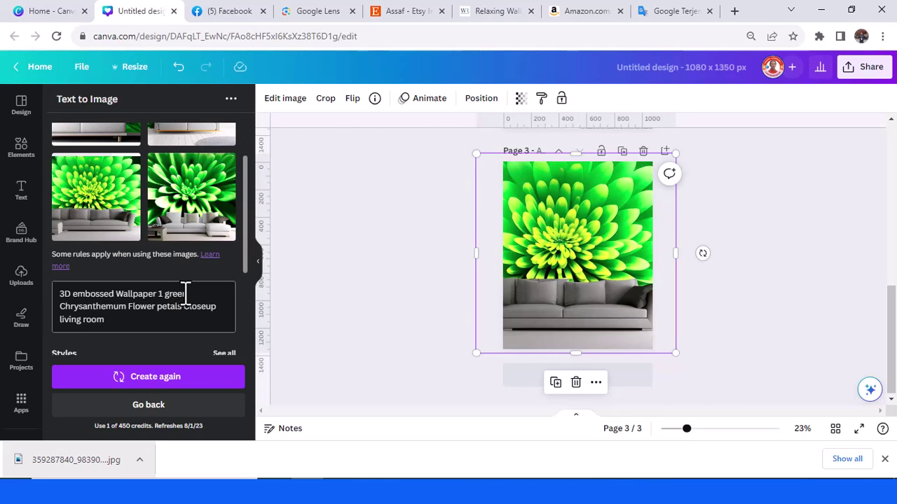
{"action": "left_click", "coordinate": [112, 309]}
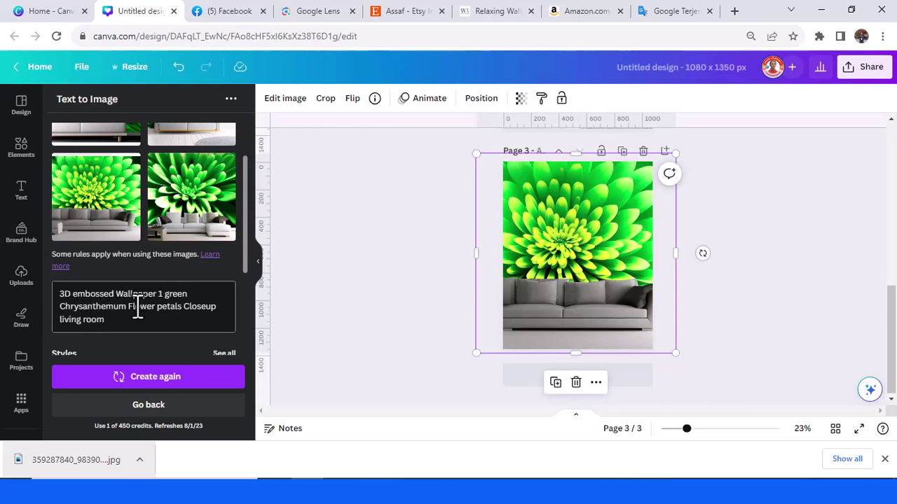